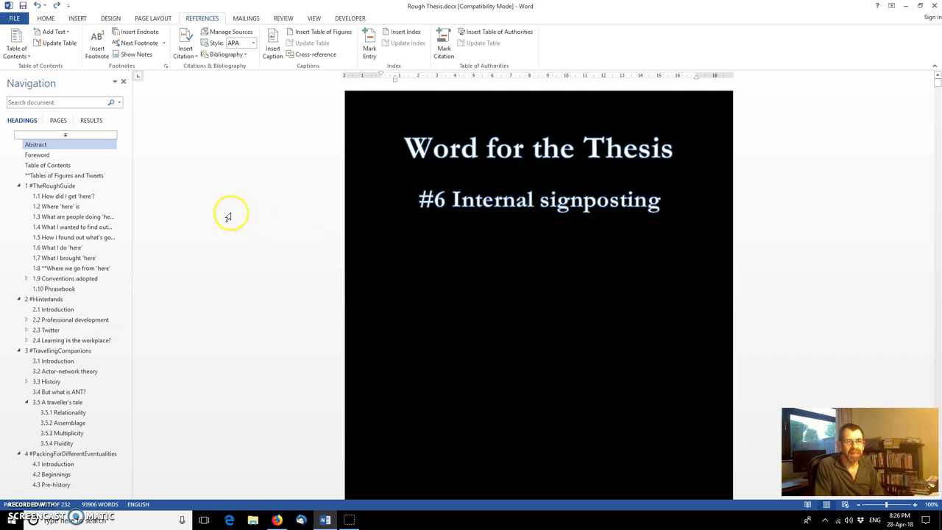
Jump to section 1.2 and put the cursor on the first 'section x' placeholder
{"action": "left_click", "coordinate": [71, 208]}
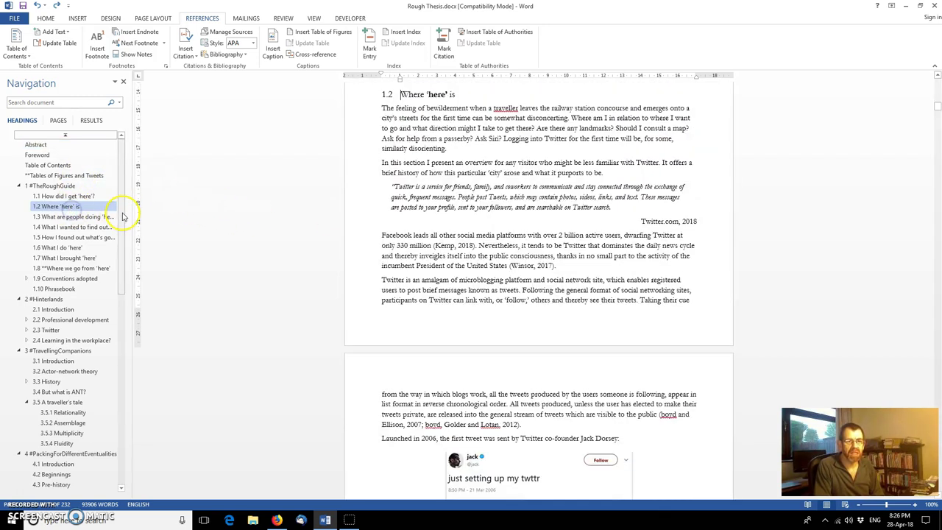
{"action": "scroll", "coordinate": [479, 220], "scroll_direction": "up", "scroll_amount": 2}
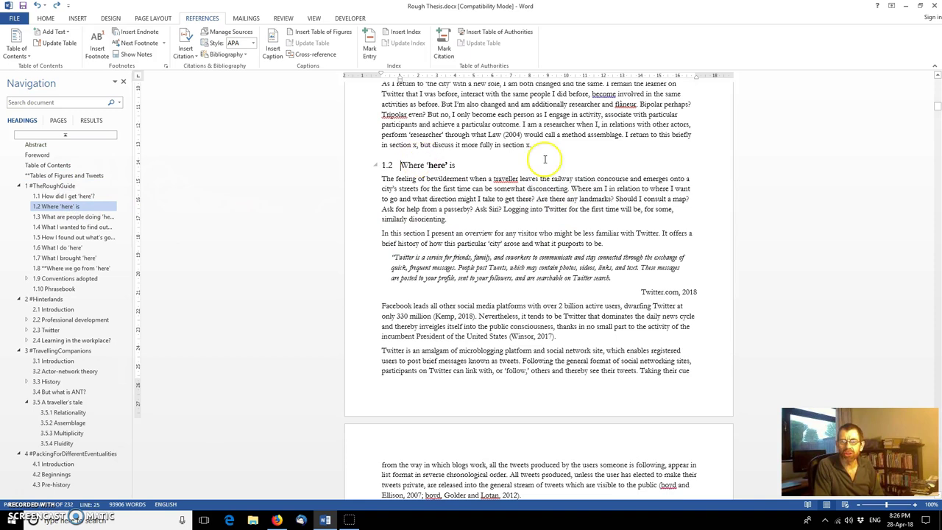
{"action": "left_click_drag", "start_coordinate": [530, 144], "coordinate": [381, 145]}
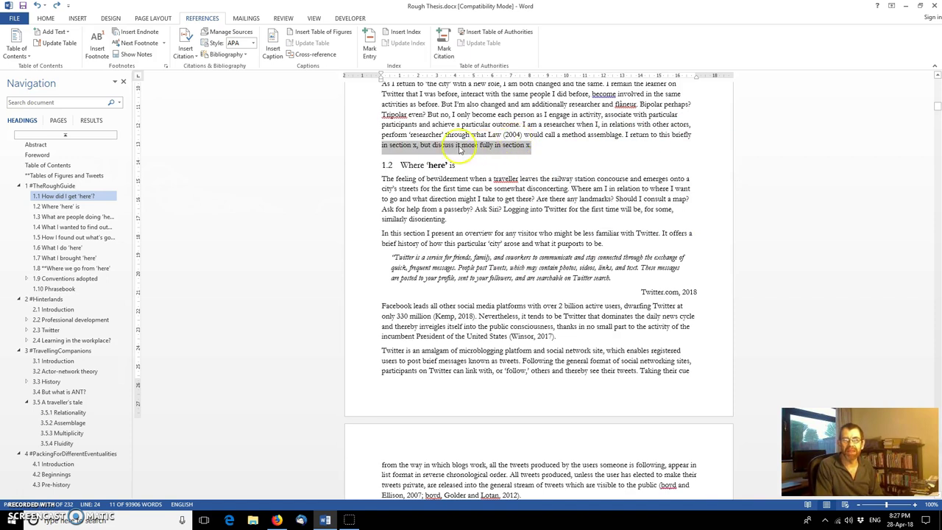
{"action": "left_click", "coordinate": [415, 147]}
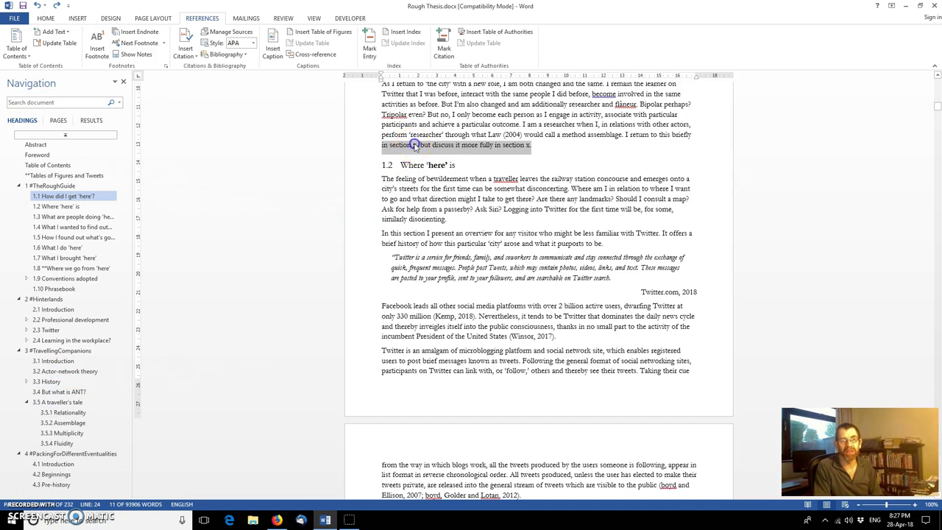
{"action": "left_click", "coordinate": [419, 174]}
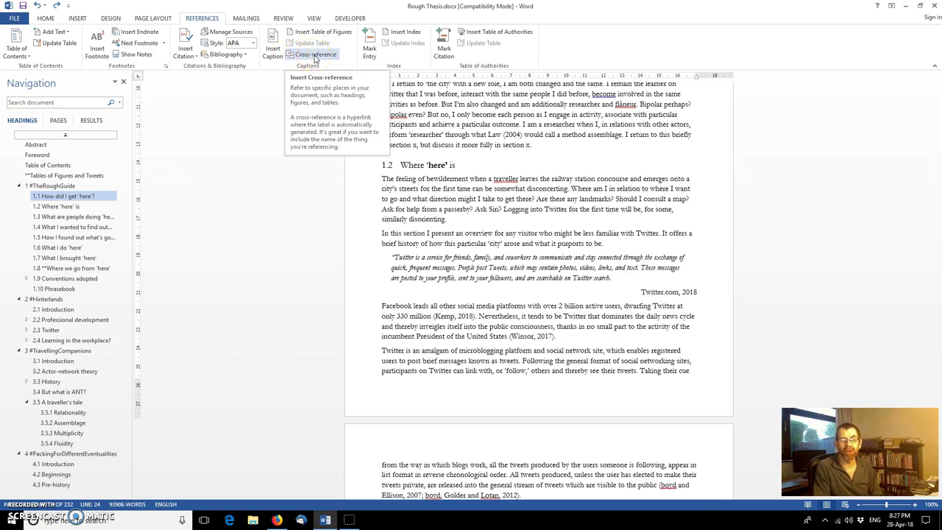
{"action": "left_click", "coordinate": [414, 145]}
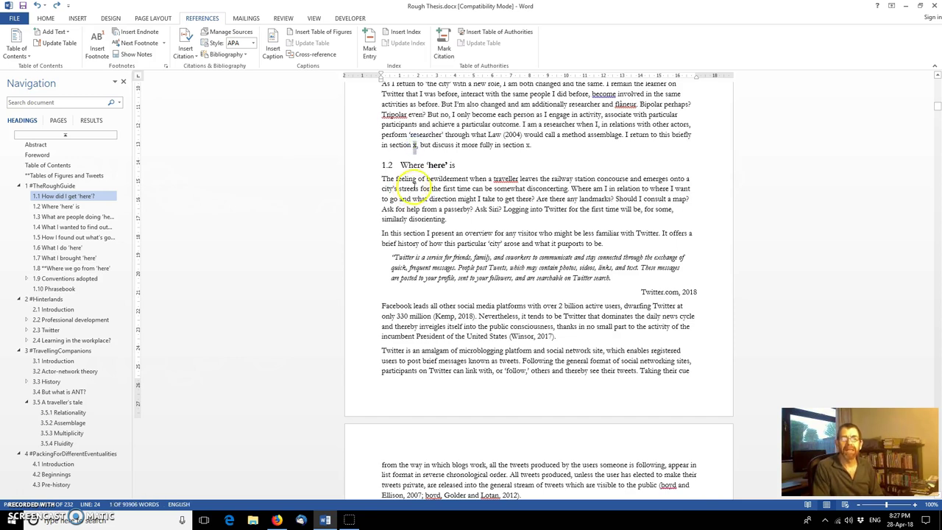
Open the Cross-reference dialog and move it off the text
{"action": "left_click", "coordinate": [303, 54]}
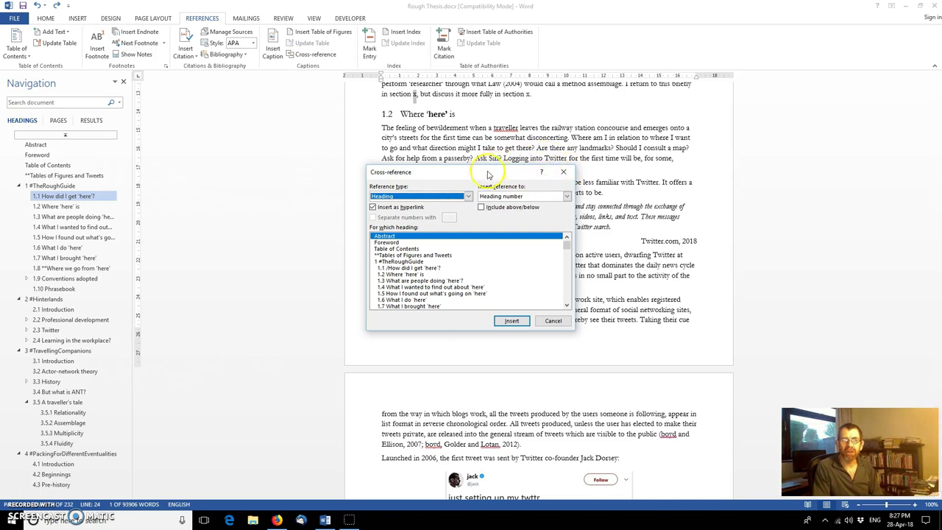
{"action": "left_click_drag", "start_coordinate": [532, 169], "coordinate": [723, 137]}
{"action": "left_click", "coordinate": [660, 164]}
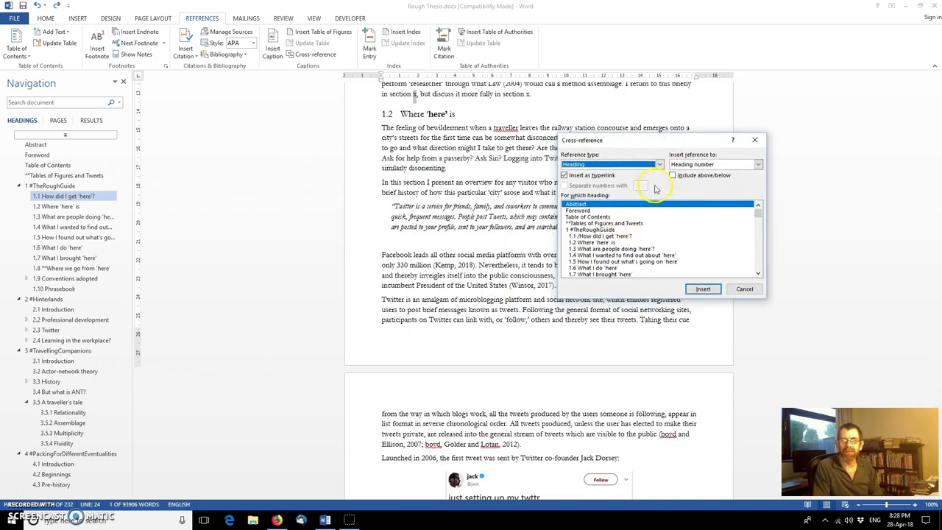
{"action": "left_click", "coordinate": [660, 164]}
Browse the available reference types and switch the reference type to Numbered item
{"action": "left_click", "coordinate": [660, 165]}
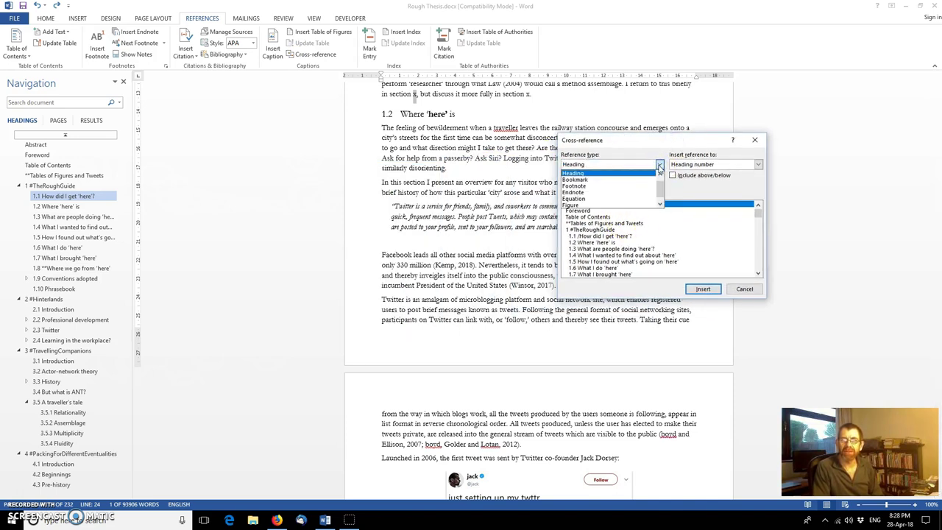
{"action": "left_click", "coordinate": [660, 166]}
{"action": "left_click", "coordinate": [653, 167]}
{"action": "left_click", "coordinate": [654, 172]}
{"action": "left_click", "coordinate": [660, 164]}
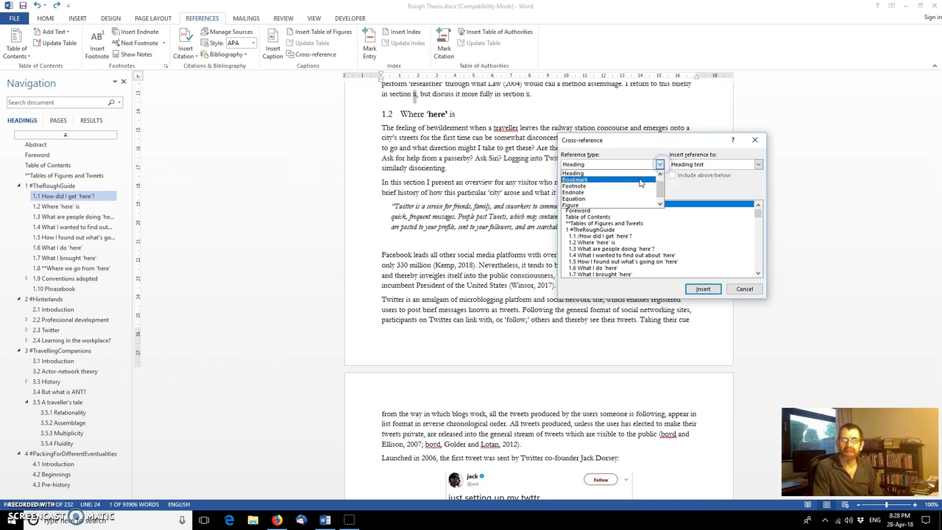
{"action": "left_click_drag", "start_coordinate": [631, 184], "coordinate": [604, 200]}
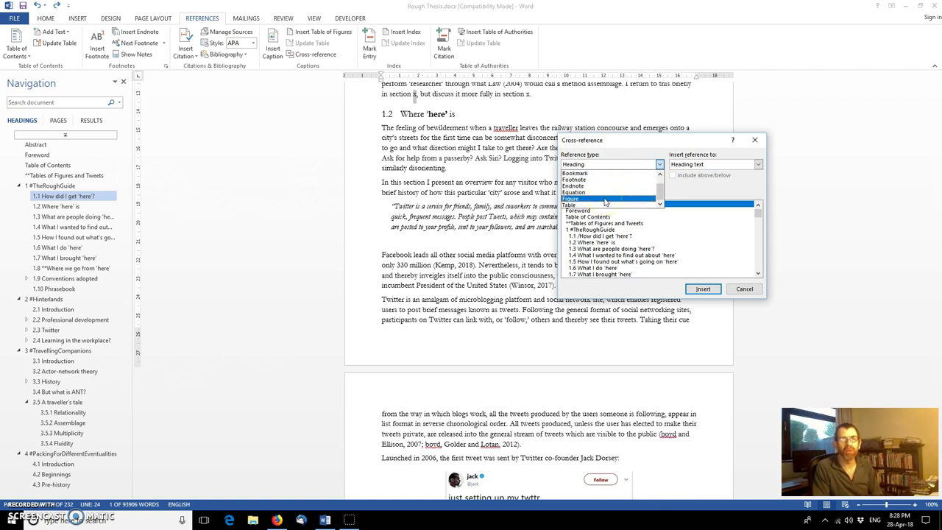
{"action": "left_click_drag", "start_coordinate": [605, 201], "coordinate": [589, 175]}
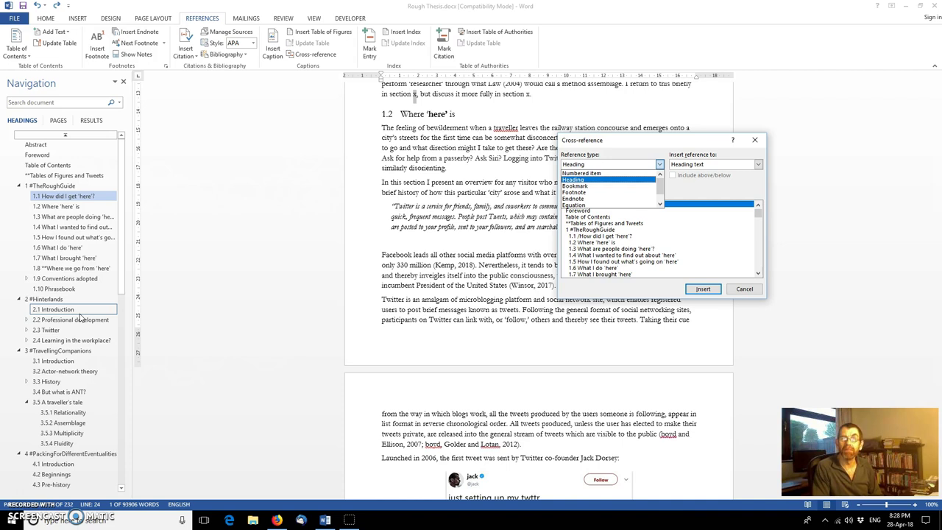
{"action": "left_click", "coordinate": [600, 174]}
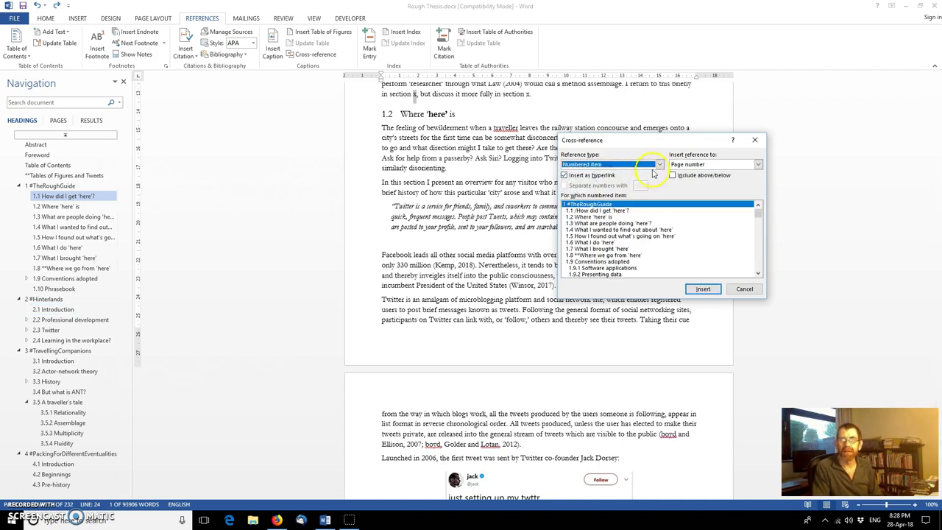
{"action": "left_click", "coordinate": [659, 165]}
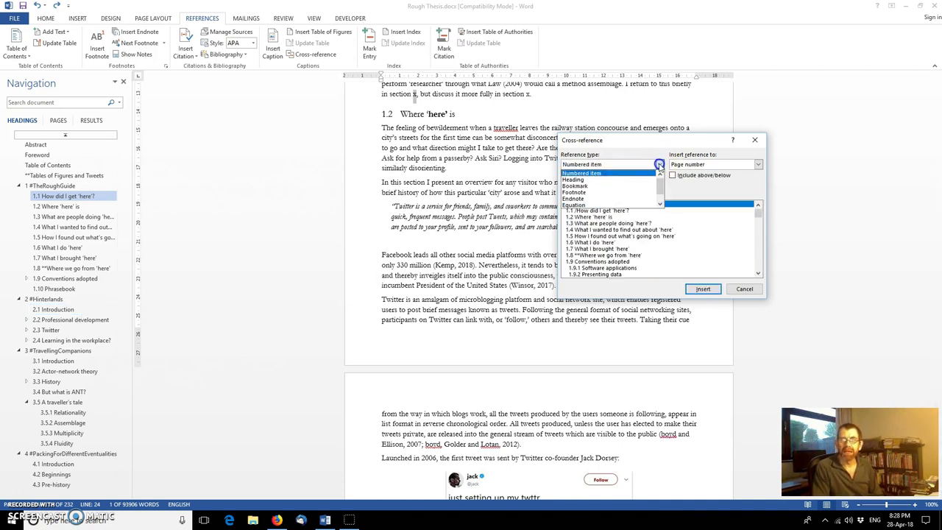
Insert a Heading-number cross-reference to 3.2 Actor-network theory at the first placeholder
{"action": "left_click", "coordinate": [624, 179]}
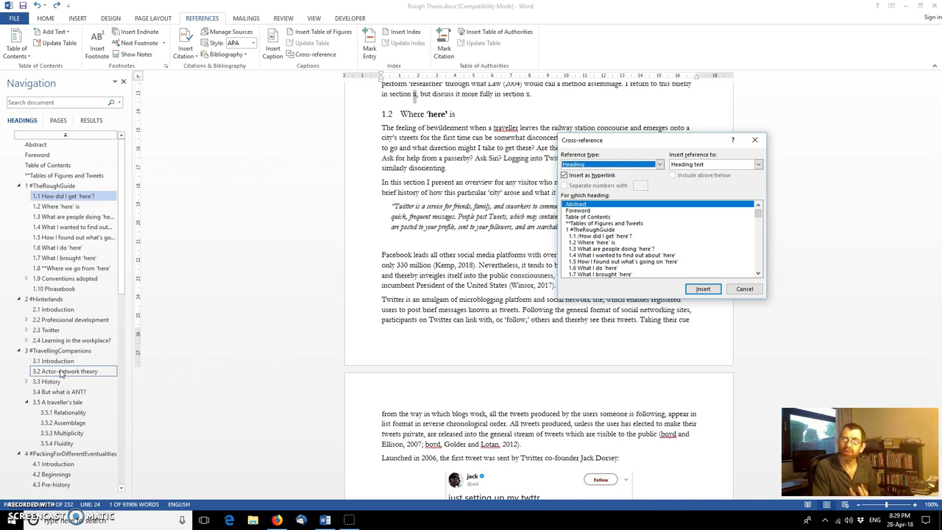
{"action": "left_click", "coordinate": [758, 165]}
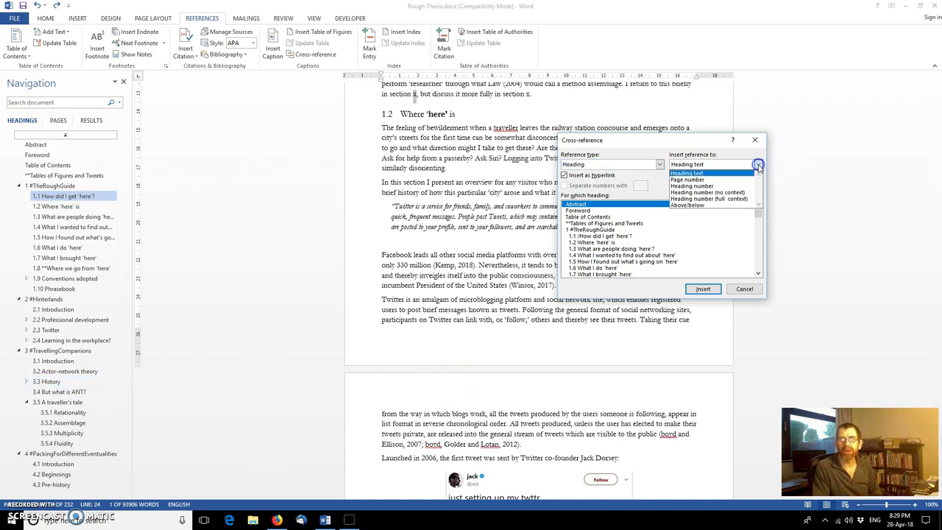
{"action": "left_click", "coordinate": [720, 186]}
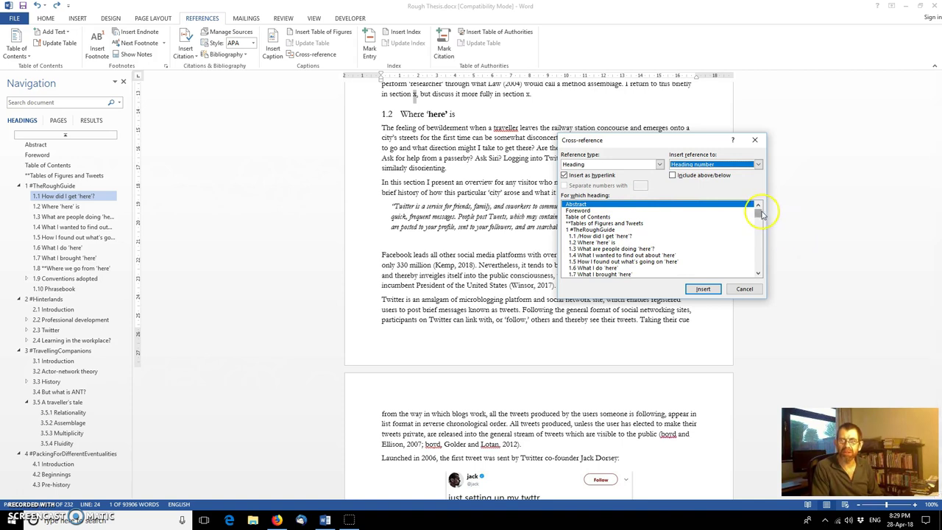
{"action": "left_click_drag", "start_coordinate": [761, 214], "coordinate": [761, 221]}
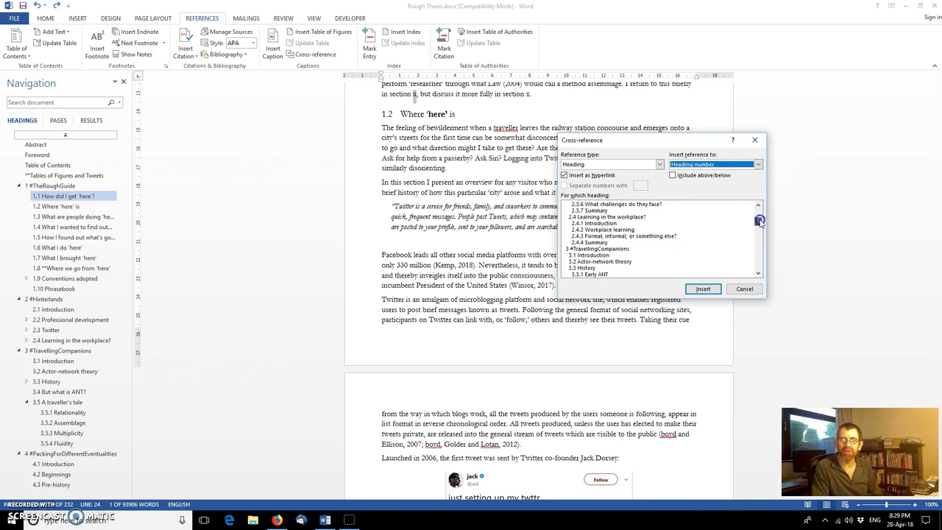
{"action": "left_click", "coordinate": [605, 262]}
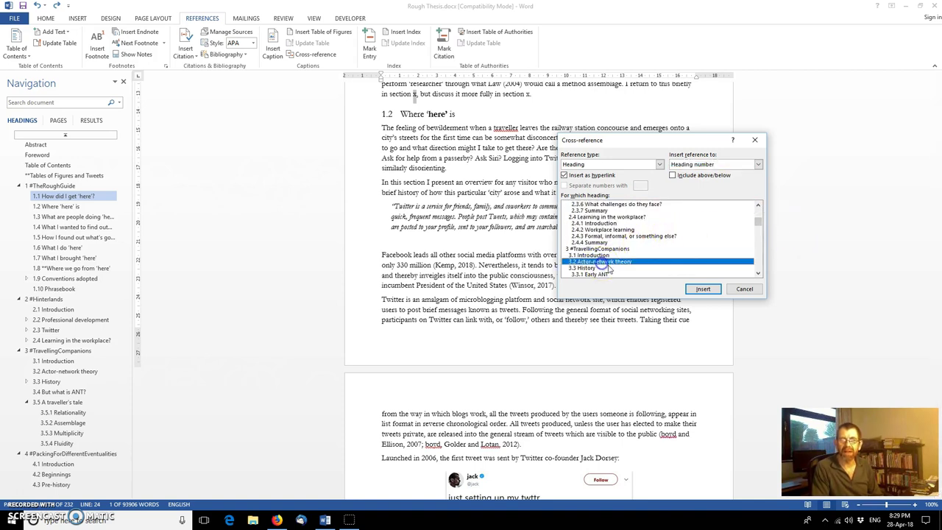
{"action": "left_click", "coordinate": [703, 288]}
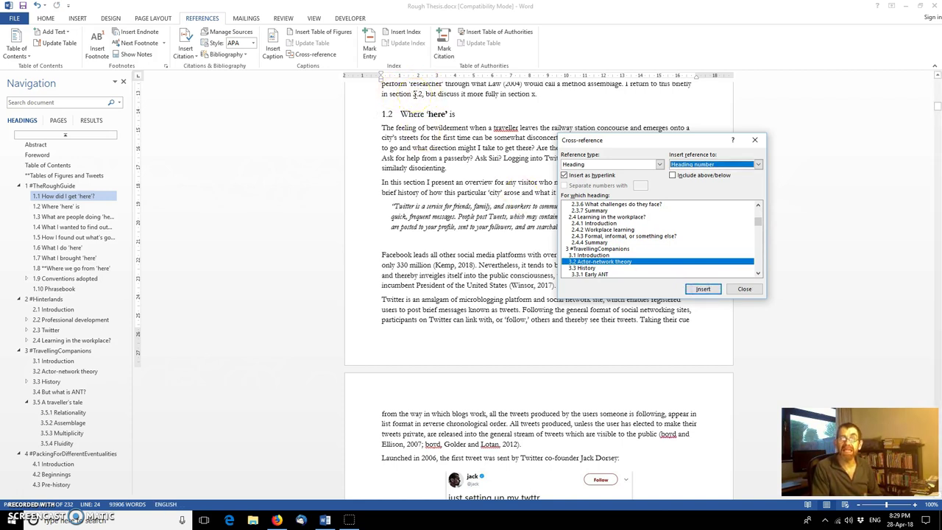
Close the Cross-reference dialog, check the 'section 3.2' field, then select the second x
{"action": "left_click", "coordinate": [745, 289]}
{"action": "left_click", "coordinate": [417, 94]}
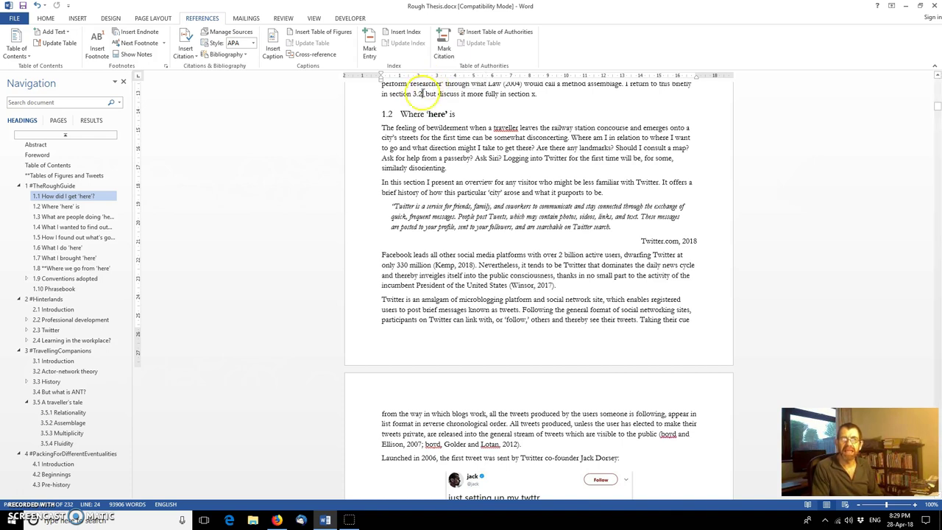
{"action": "left_click", "coordinate": [422, 93]}
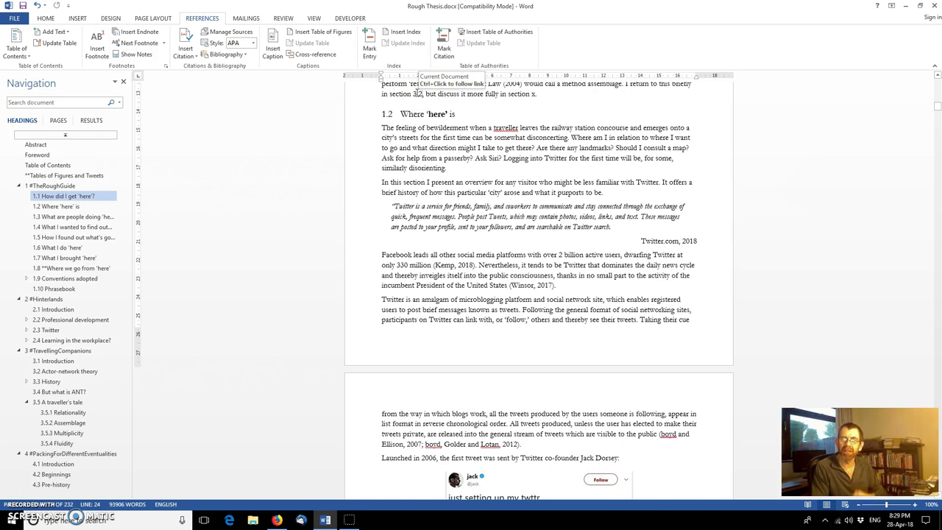
{"action": "left_click", "coordinate": [419, 94]}
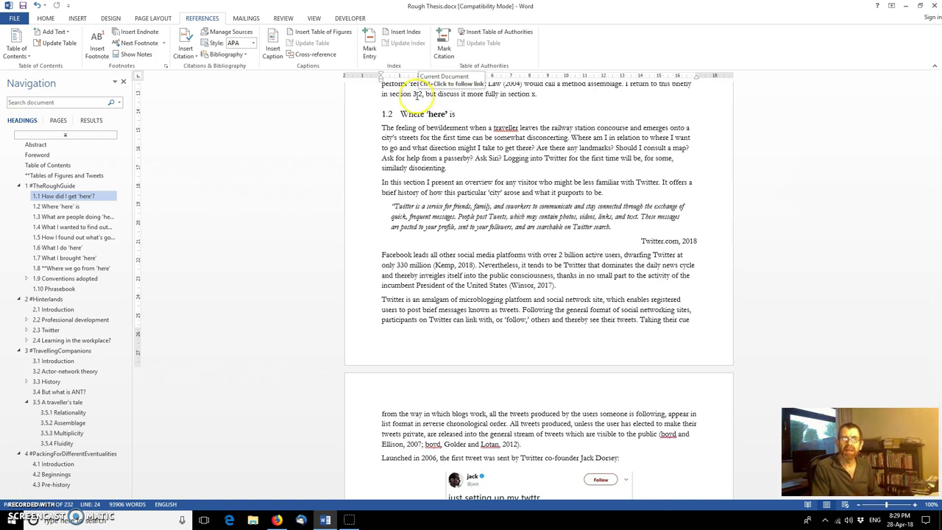
{"action": "left_click", "coordinate": [418, 94]}
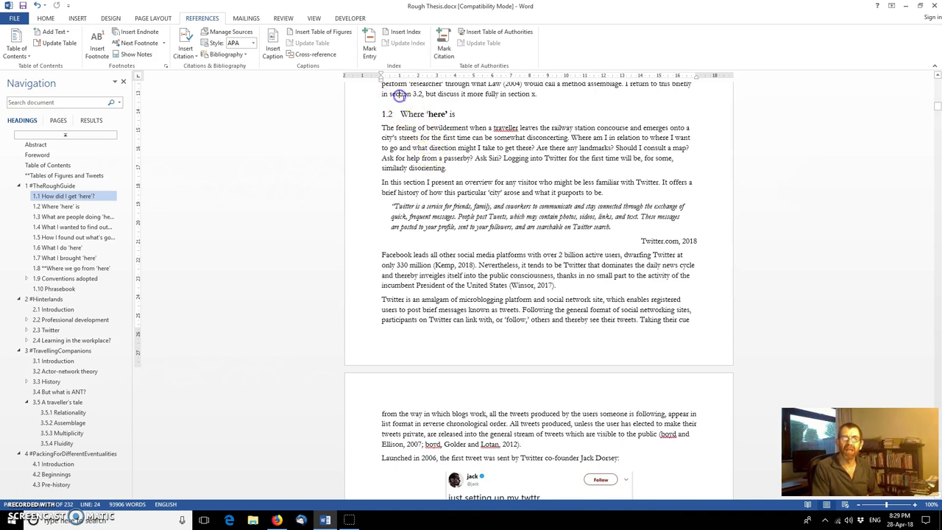
{"action": "left_click", "coordinate": [444, 94]}
{"action": "left_click", "coordinate": [418, 94]}
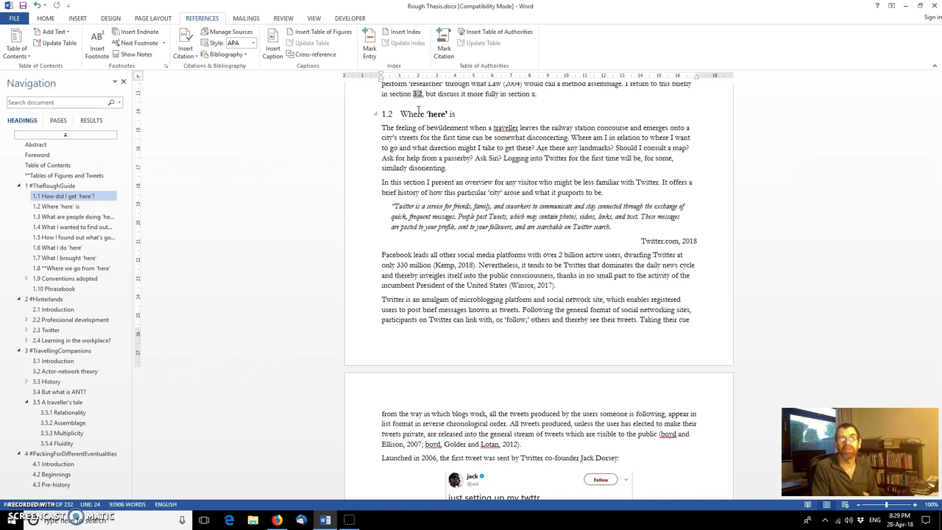
{"action": "left_click", "coordinate": [481, 104]}
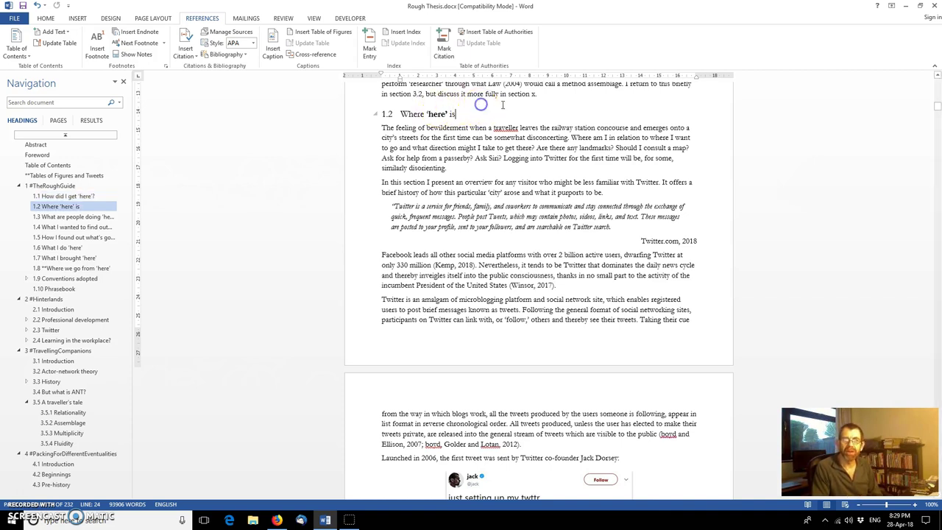
{"action": "left_click", "coordinate": [531, 94]}
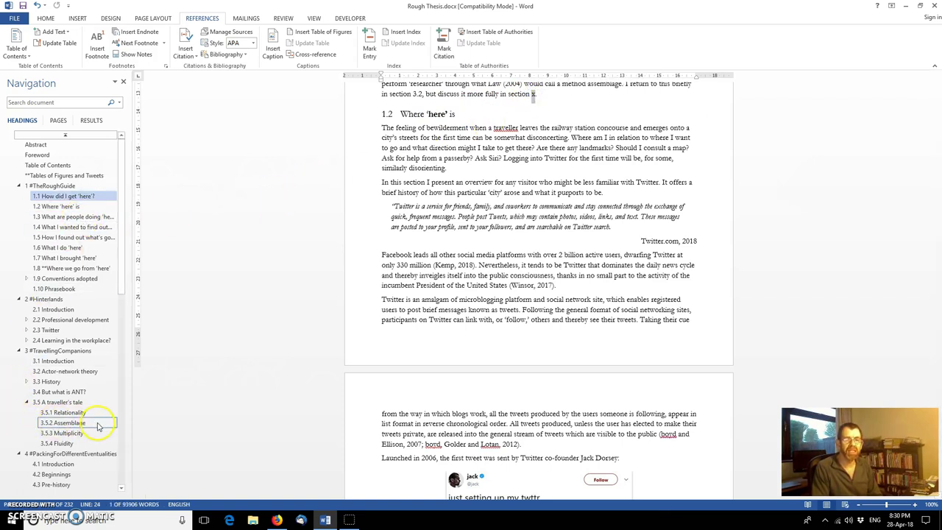
Replace the second placeholder with a cross-reference to 3.5.2 Assemblage and follow the link
{"action": "left_click", "coordinate": [321, 57]}
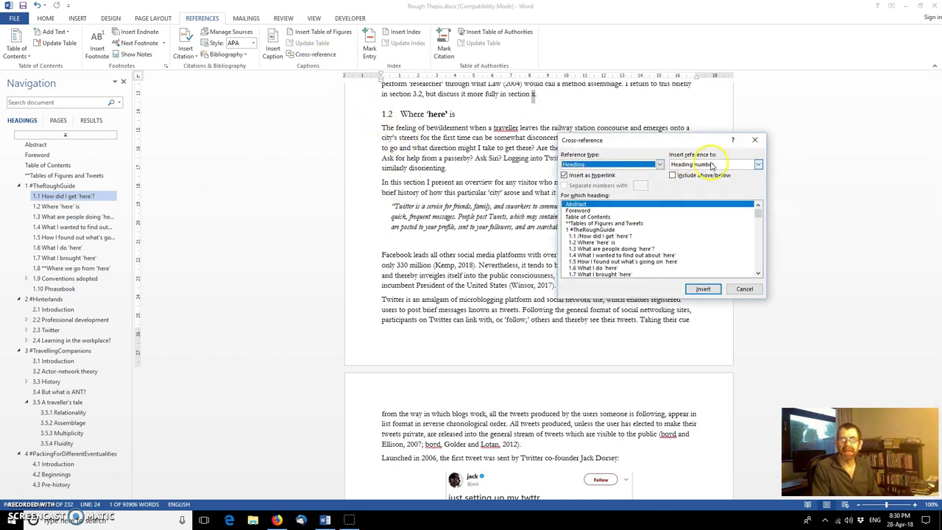
{"action": "mouse_move", "coordinate": [757, 210]}
{"action": "left_mouse_down"}
{"action": "mouse_move", "coordinate": [758, 230]}
{"action": "mouse_move", "coordinate": [757, 204]}
{"action": "left_mouse_up"}
{"action": "left_click", "coordinate": [758, 204]}
{"action": "left_click", "coordinate": [593, 268]}
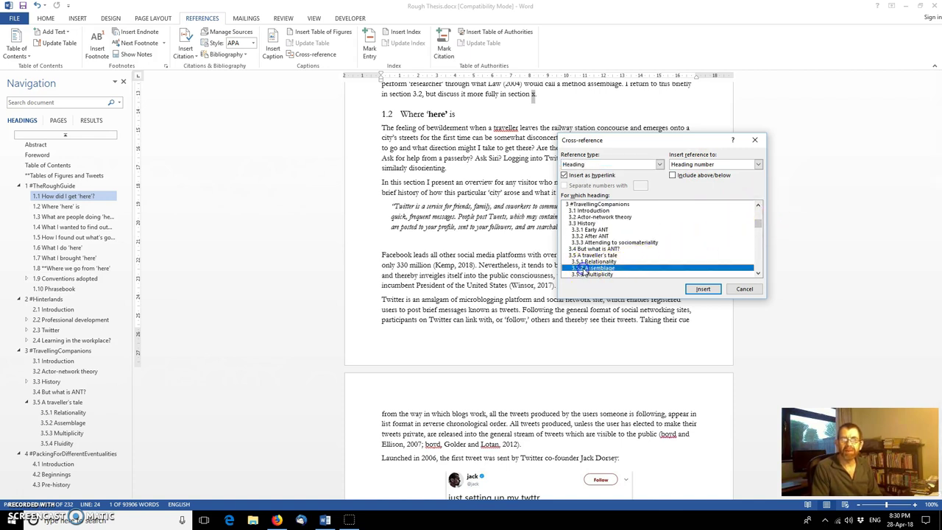
{"action": "left_click", "coordinate": [703, 289]}
{"action": "left_click", "coordinate": [542, 131]}
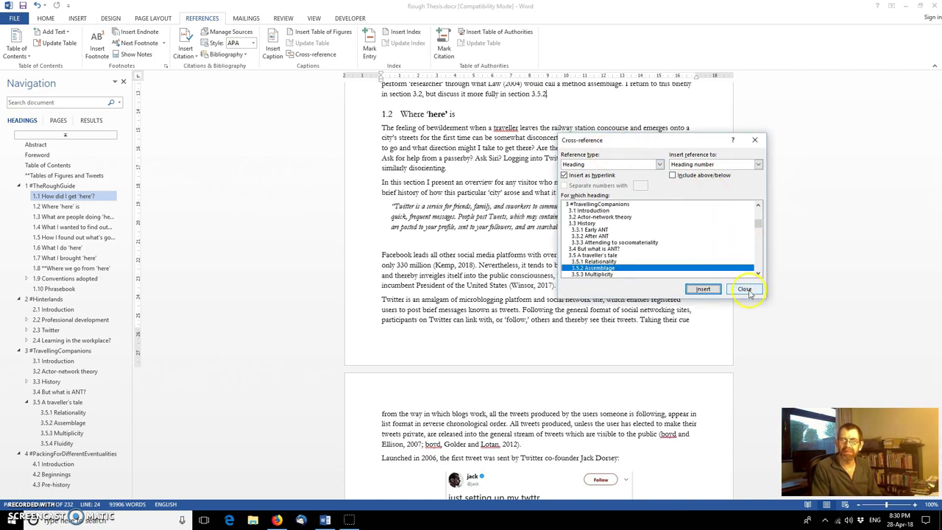
{"action": "left_click", "coordinate": [746, 290]}
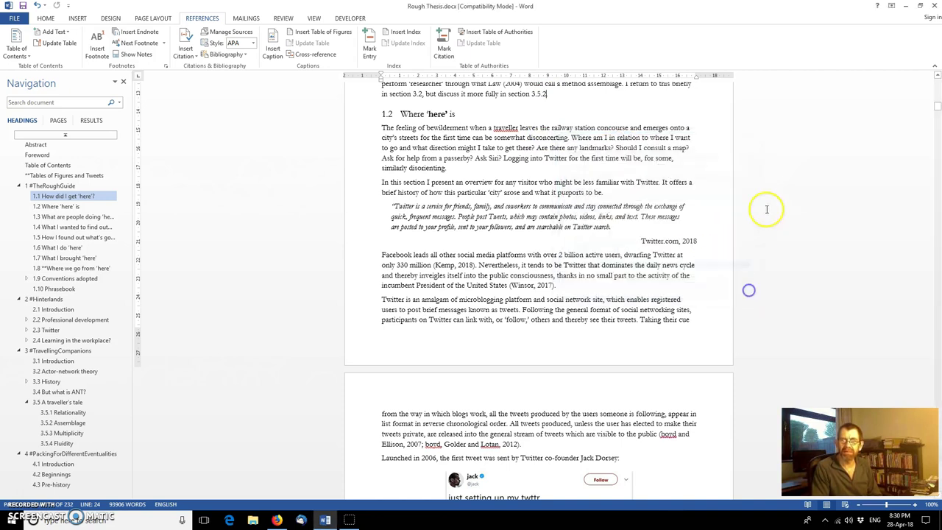
{"action": "left_click", "coordinate": [541, 93], "text": "ctrl"}
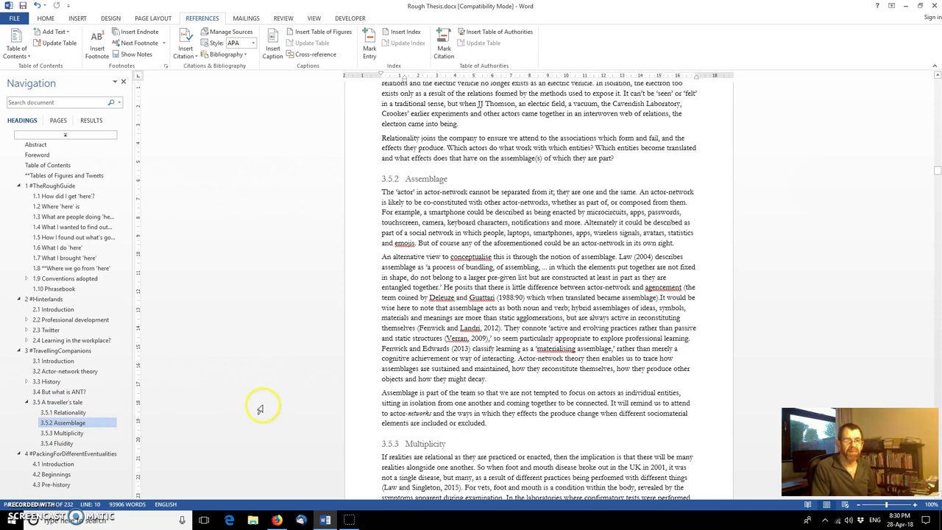
Select the whole 3.5.1 Relationality section and delete it
{"action": "scroll", "coordinate": [537, 152], "scroll_direction": "up", "scroll_amount": 3}
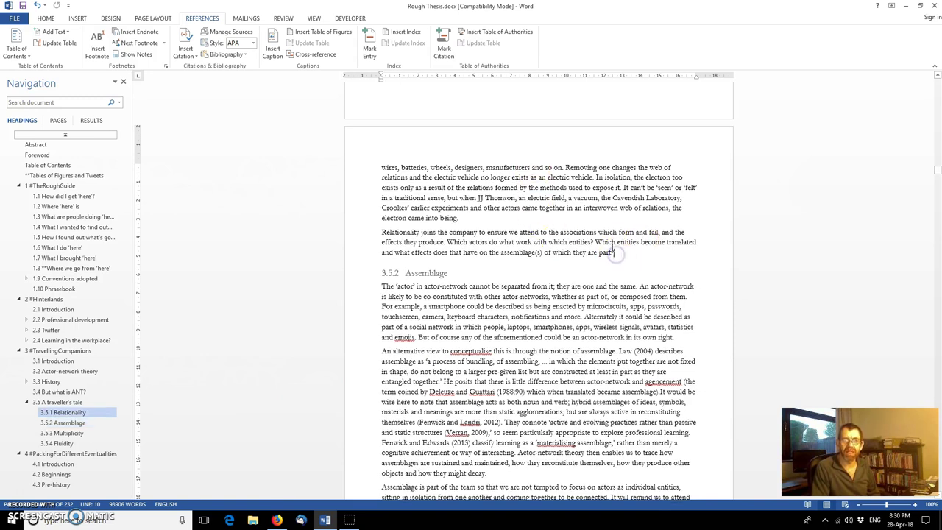
{"action": "scroll", "coordinate": [533, 220], "scroll_direction": "up", "scroll_amount": 1}
{"action": "scroll", "coordinate": [533, 221], "scroll_direction": "up", "scroll_amount": 5}
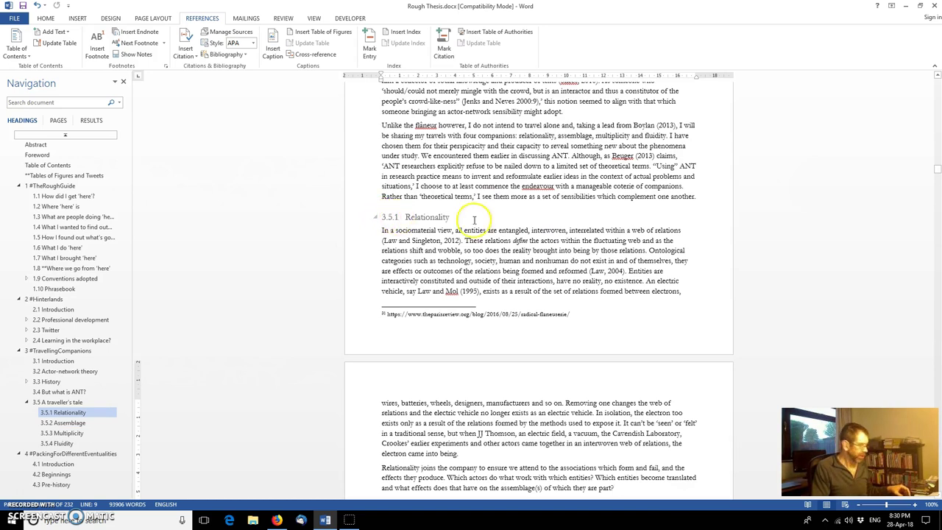
{"action": "left_click", "coordinate": [404, 216]}
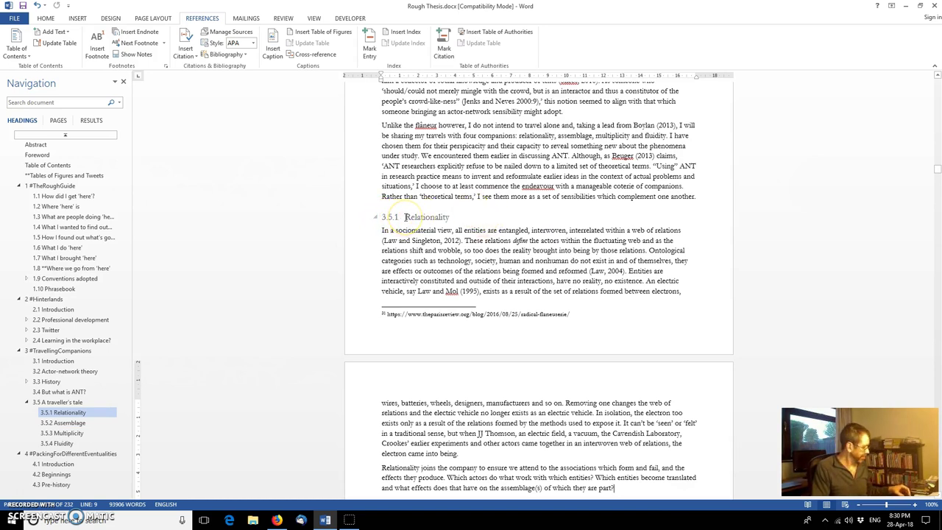
{"action": "left_click", "coordinate": [404, 216], "text": "shift"}
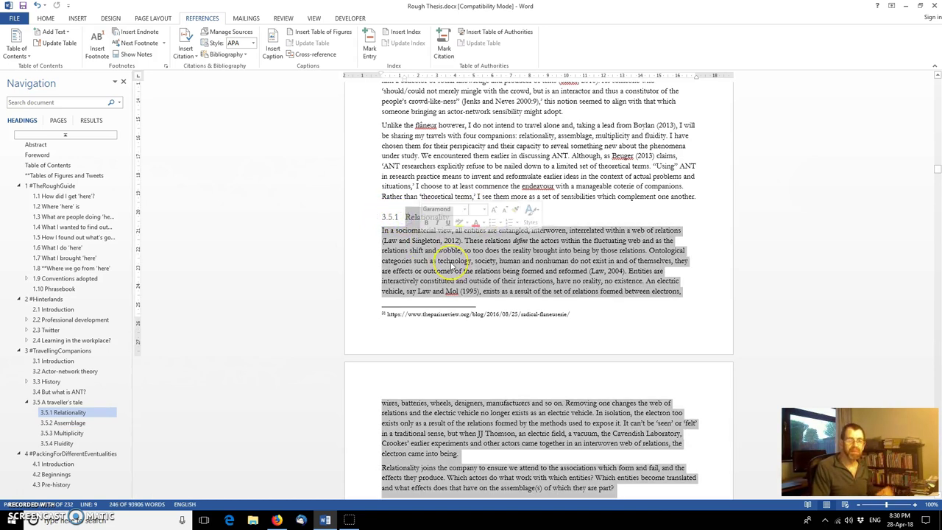
{"action": "key", "text": "Delete"}
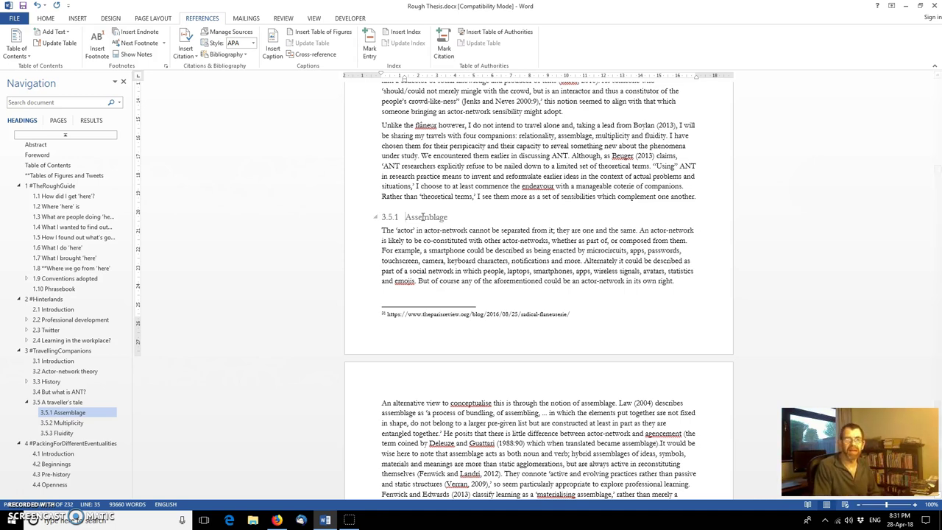
Back in section 1.2, update the 3.5.2 cross-reference field so it reads 3.5.1
{"action": "left_click", "coordinate": [60, 197]}
{"action": "left_click", "coordinate": [59, 206]}
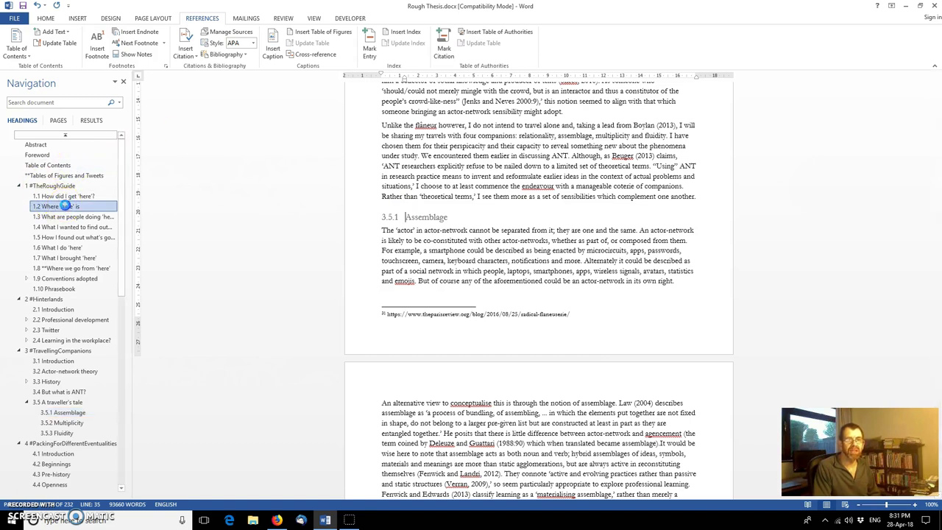
{"action": "scroll", "coordinate": [542, 171], "scroll_direction": "up", "scroll_amount": 3}
{"action": "scroll", "coordinate": [542, 171], "scroll_direction": "up", "scroll_amount": 1}
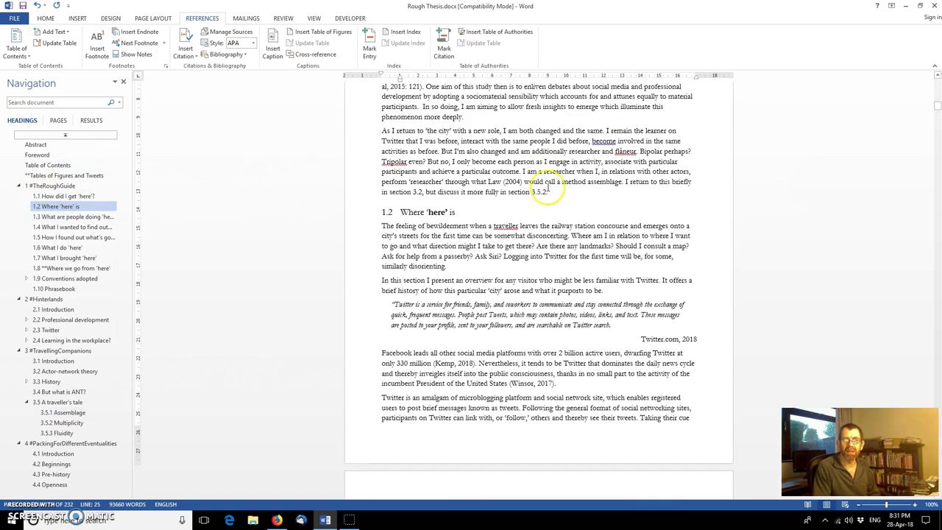
{"action": "left_click", "coordinate": [536, 194]}
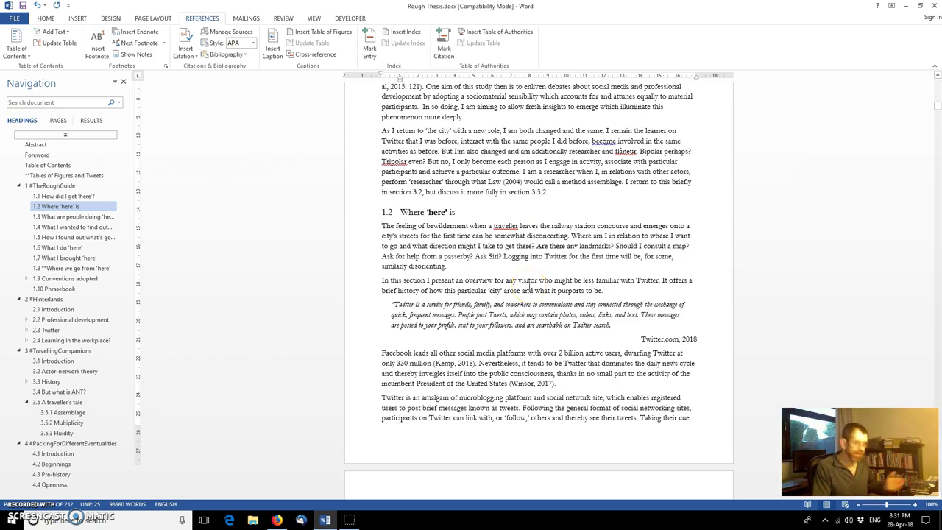
{"action": "right_click", "coordinate": [535, 193]}
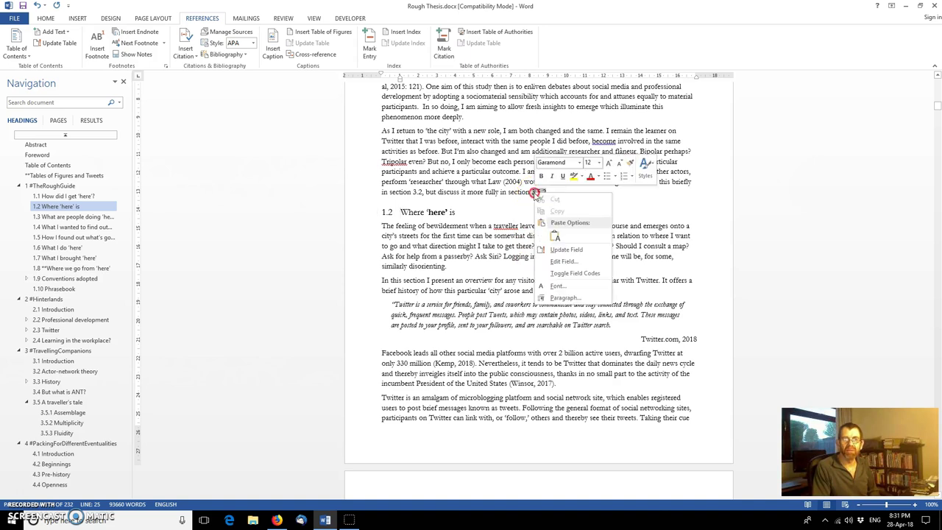
{"action": "left_click", "coordinate": [574, 252]}
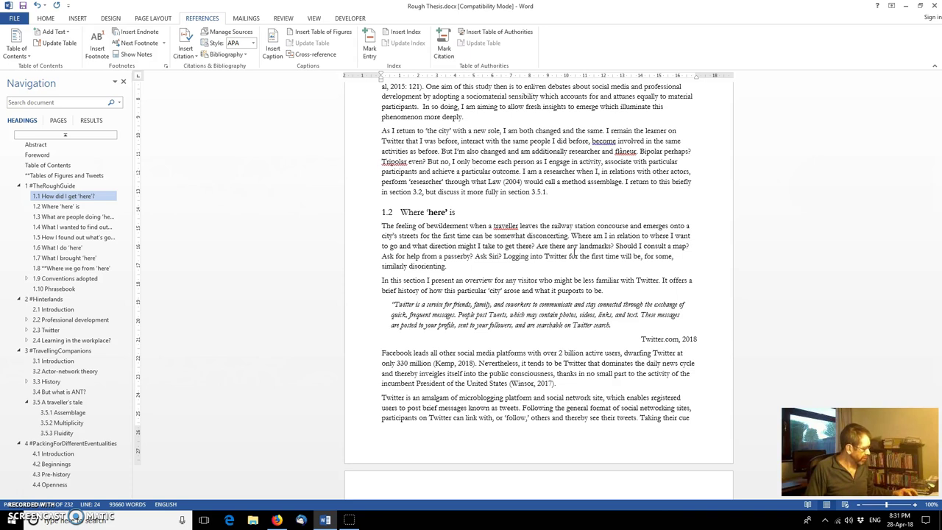
Select the entire thesis with Ctrl+A and run Update Field on it
{"action": "key", "text": "ctrl+a"}
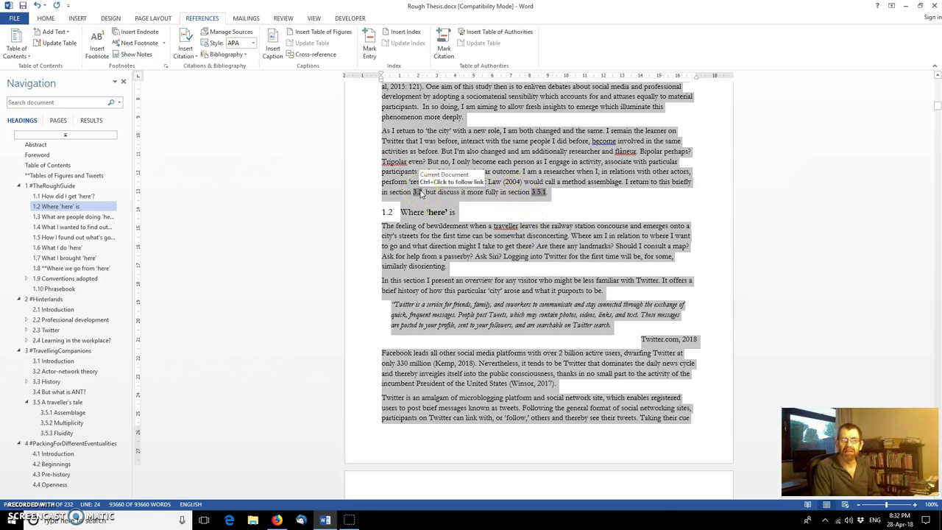
{"action": "right_click", "coordinate": [468, 135]}
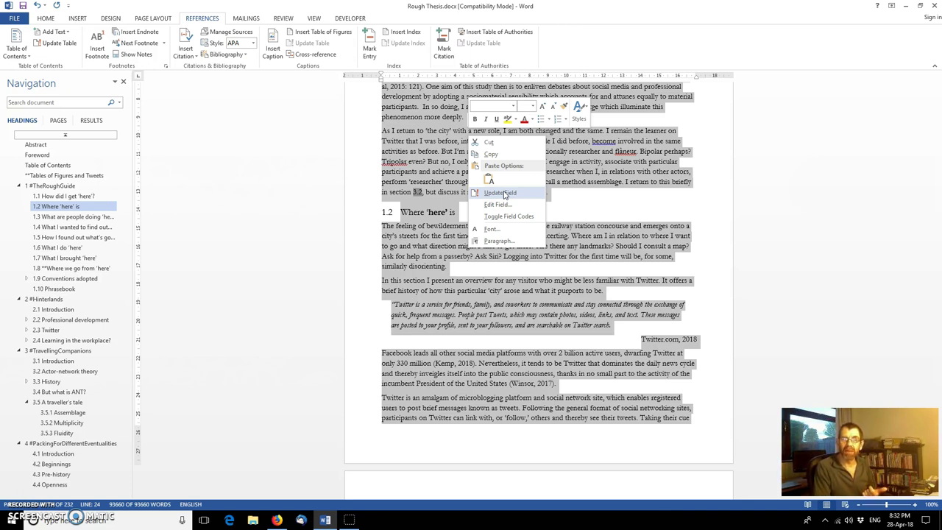
{"action": "left_click", "coordinate": [505, 194]}
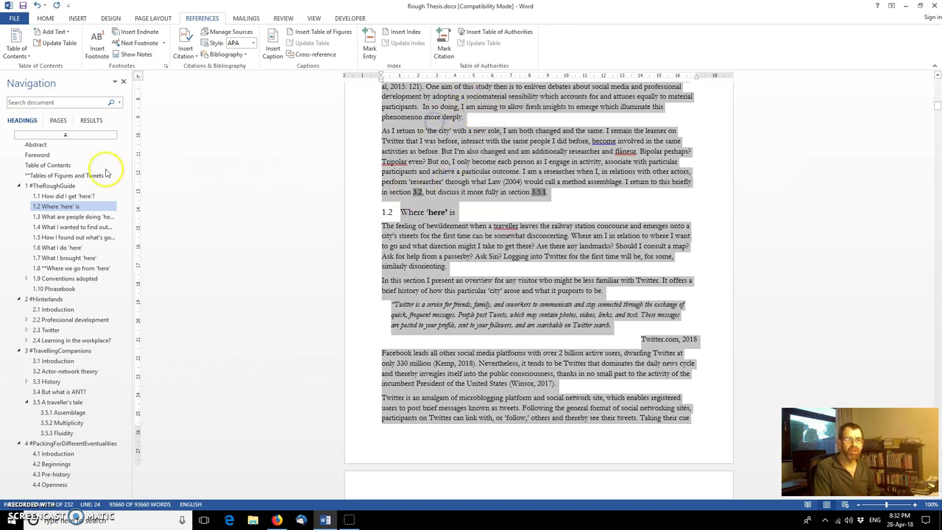
Update the Table of Contents field so the Relationality entry is removed
{"action": "left_click", "coordinate": [55, 167]}
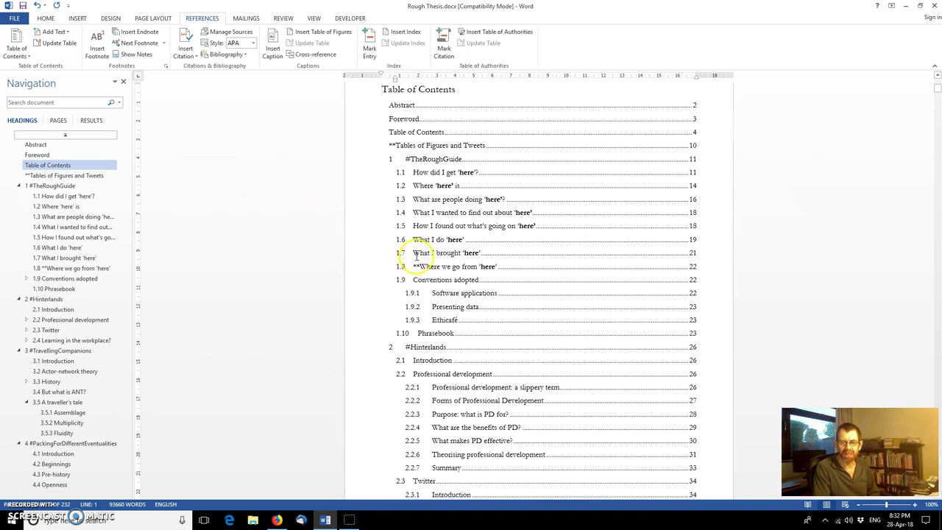
{"action": "scroll", "coordinate": [415, 256], "scroll_direction": "down", "scroll_amount": 15}
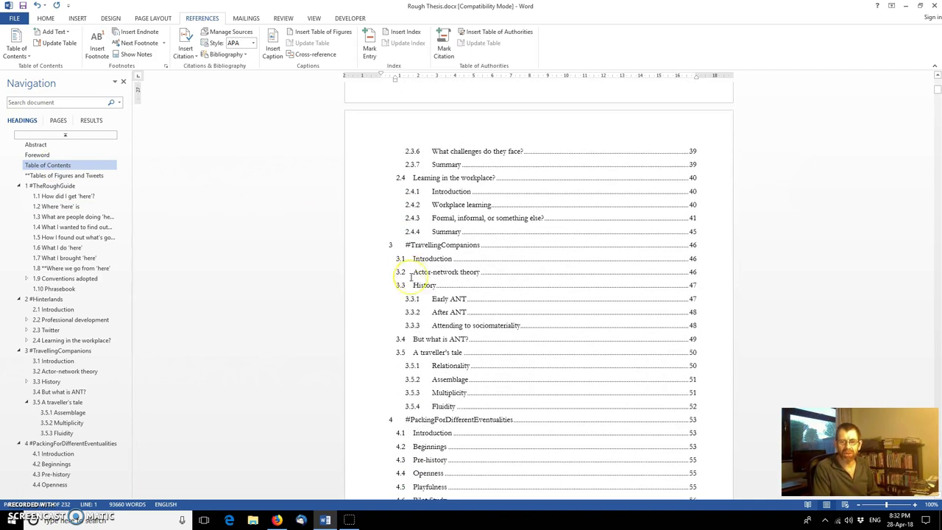
{"action": "scroll", "coordinate": [410, 277], "scroll_direction": "down", "scroll_amount": 3}
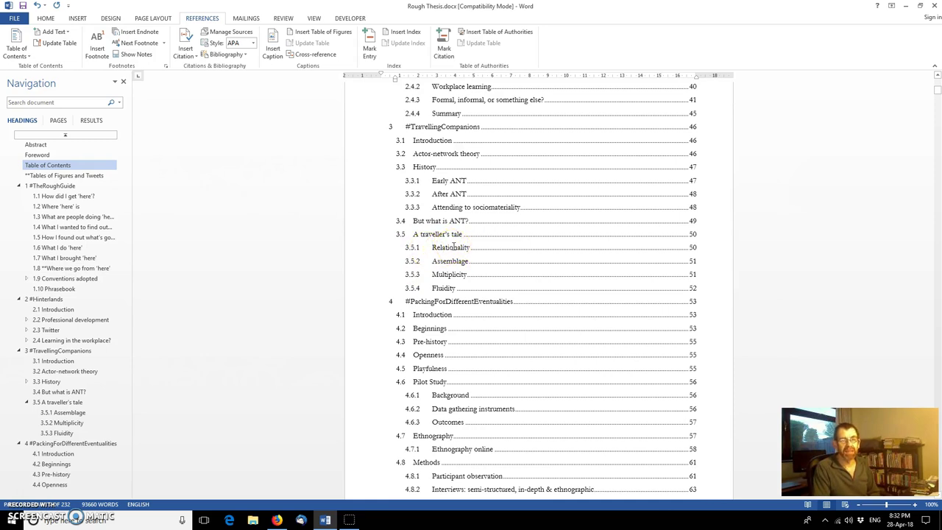
{"action": "left_click", "coordinate": [452, 248]}
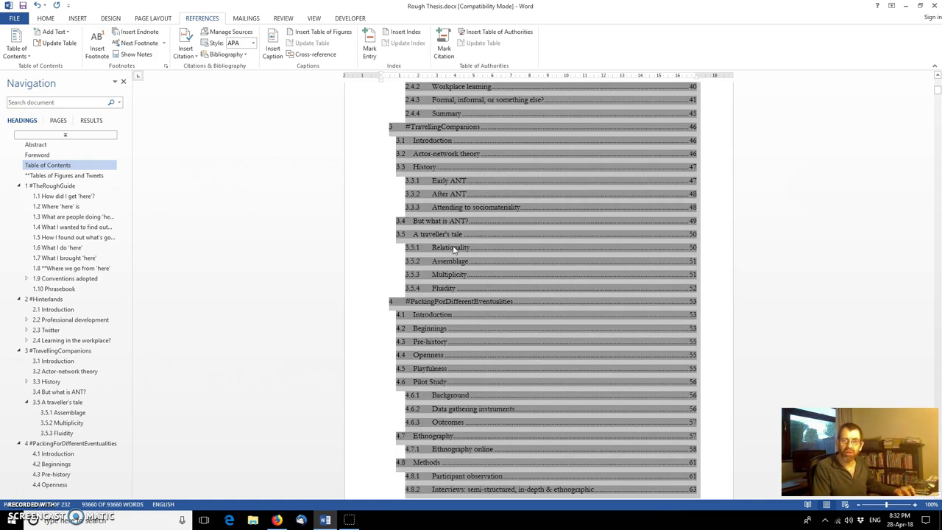
{"action": "right_click", "coordinate": [488, 225]}
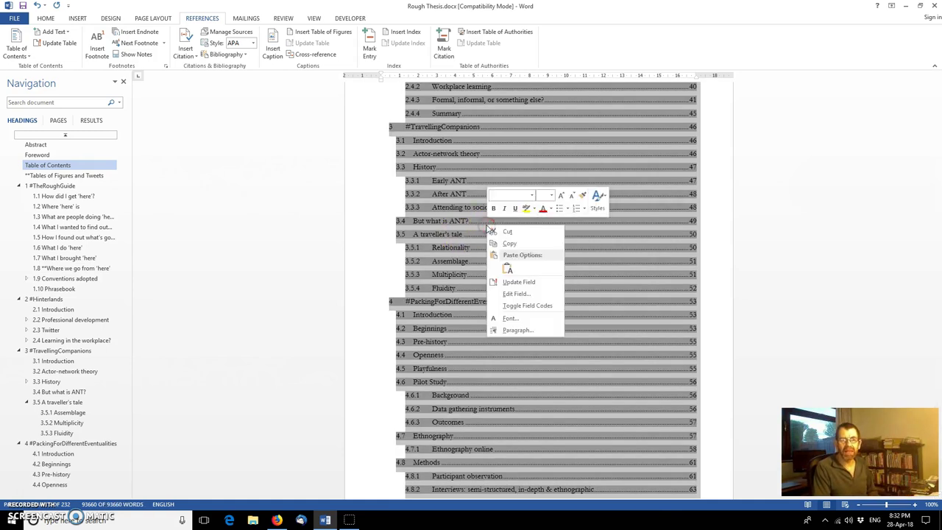
{"action": "left_click", "coordinate": [521, 283]}
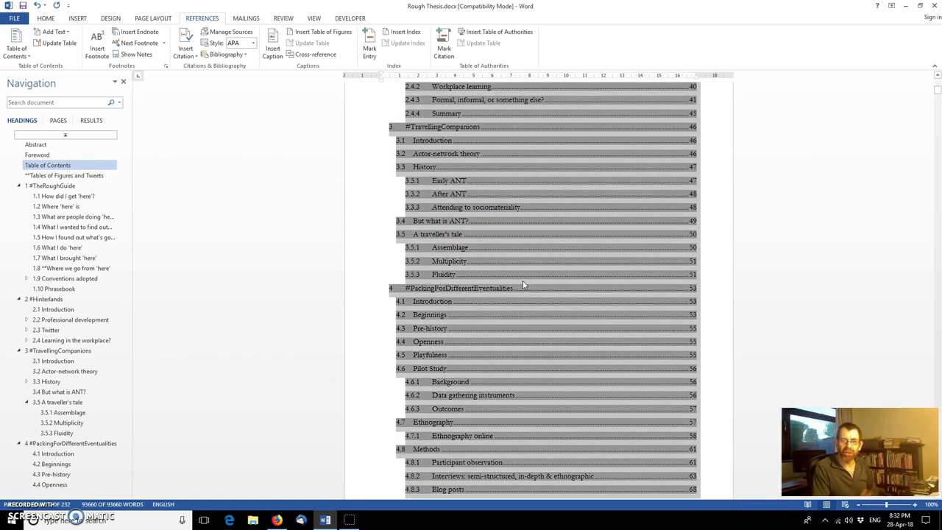
Return to section 1.2 Where 'here' is
{"action": "left_click", "coordinate": [432, 248]}
{"action": "left_click", "coordinate": [122, 172]}
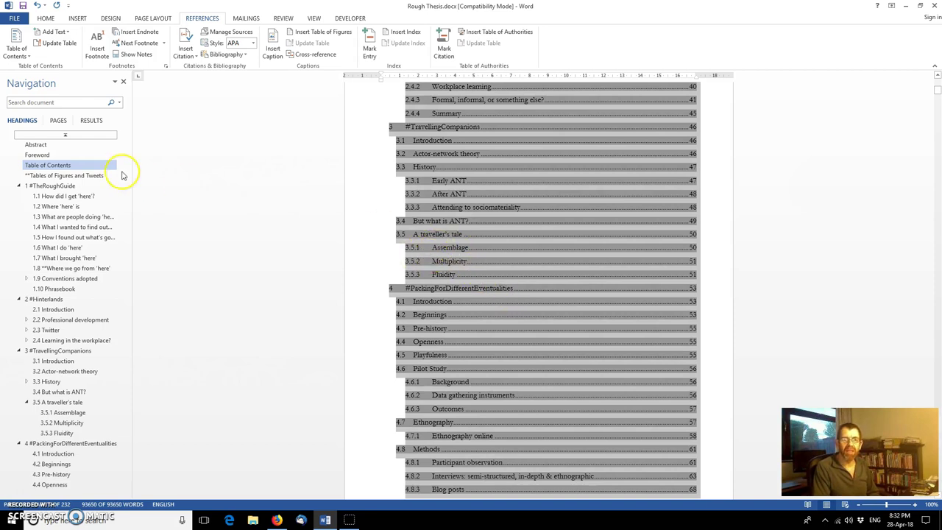
{"action": "left_click", "coordinate": [52, 207]}
{"action": "scroll", "coordinate": [527, 189], "scroll_direction": "up", "scroll_amount": 3}
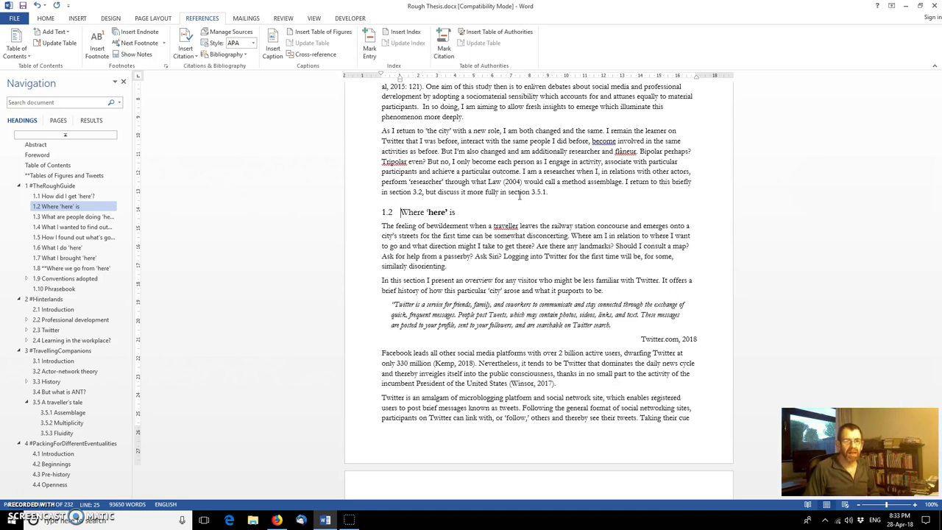
Go to section 1.3 and scroll up to the Twitter paragraphs with '(see Appendix x)'
{"action": "left_click", "coordinate": [56, 217]}
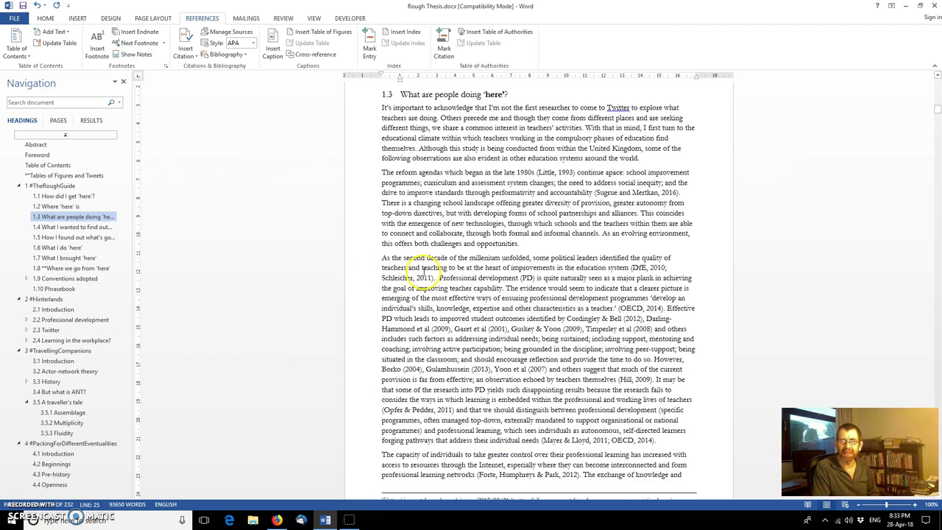
{"action": "scroll", "coordinate": [425, 272], "scroll_direction": "up", "scroll_amount": 20}
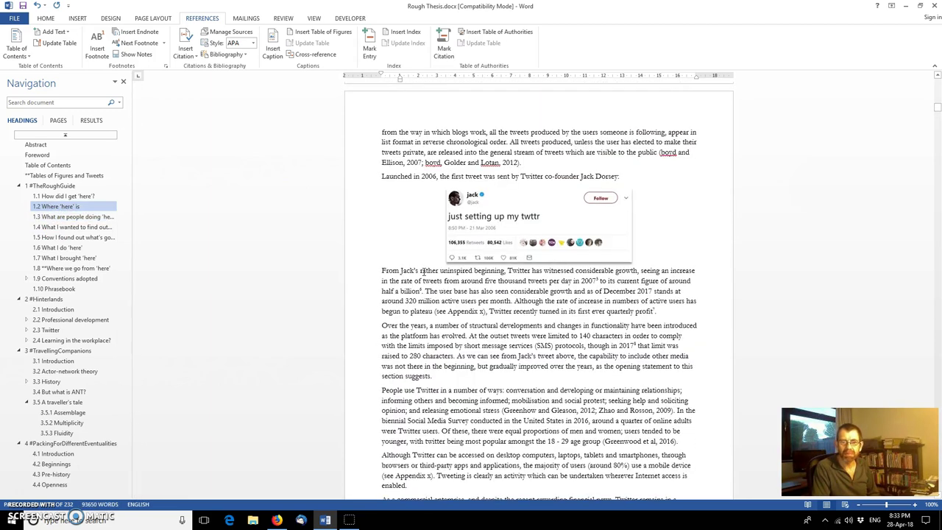
{"action": "scroll", "coordinate": [423, 272], "scroll_direction": "down", "scroll_amount": 2}
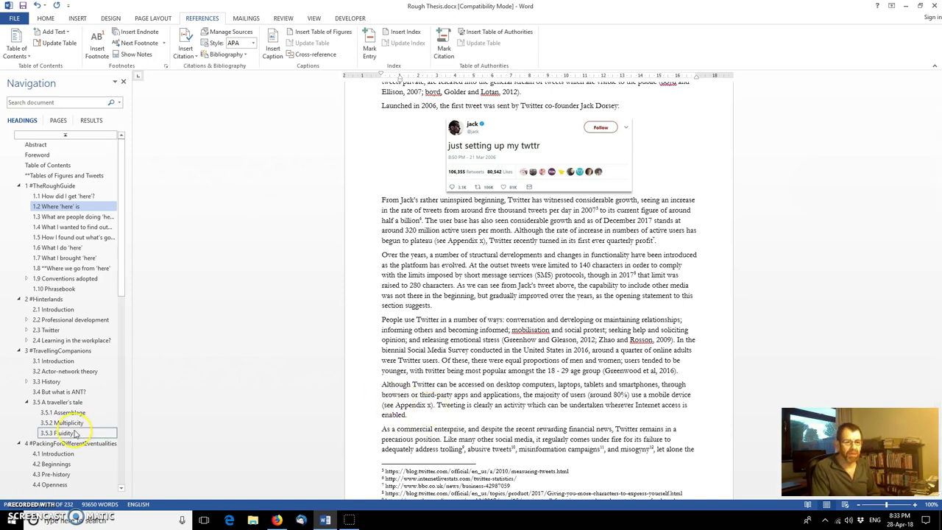
Jump to chapter 10 References via the Navigation pane and place the cursor after its heading
{"action": "left_click", "coordinate": [18, 186]}
{"action": "left_click", "coordinate": [19, 248]}
{"action": "left_click", "coordinate": [19, 185]}
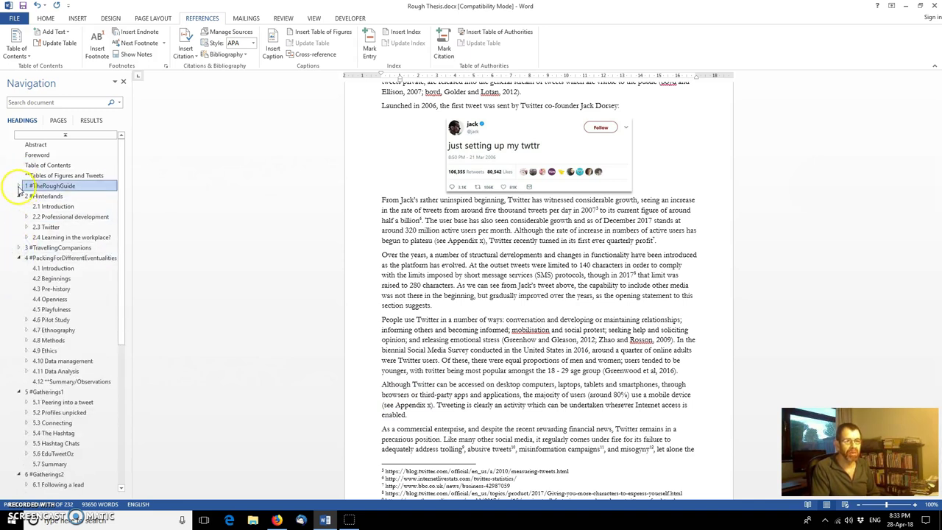
{"action": "left_click_drag", "start_coordinate": [122, 295], "coordinate": [122, 503]}
{"action": "left_click", "coordinate": [65, 490]}
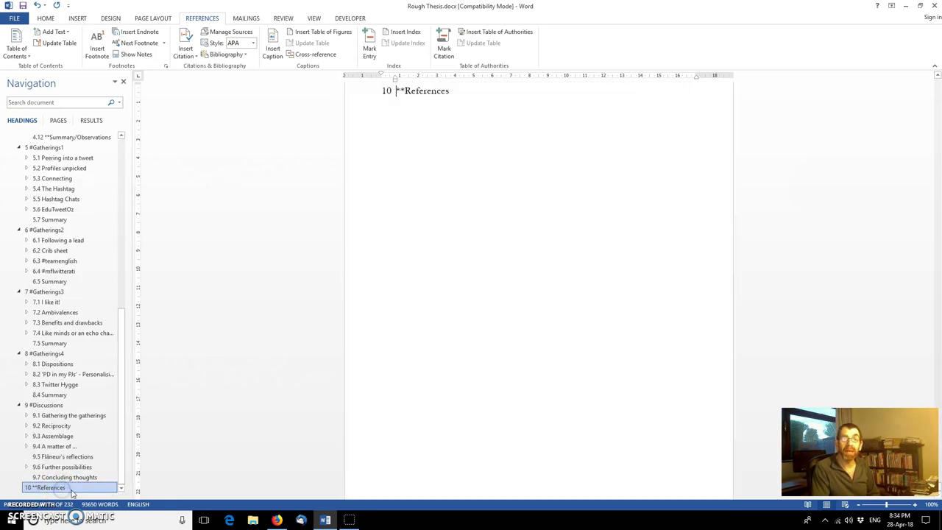
{"action": "left_click", "coordinate": [464, 94]}
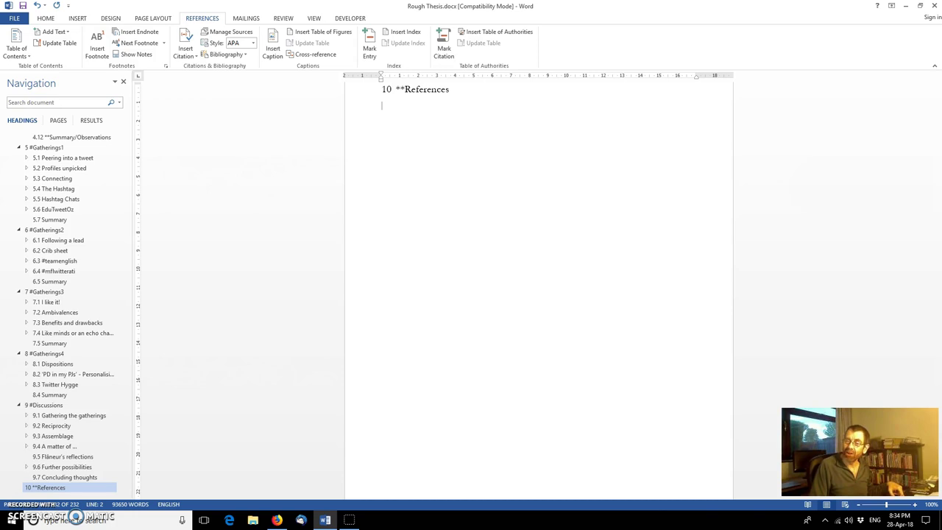
{"action": "scroll", "coordinate": [480, 104], "scroll_direction": "down", "scroll_amount": 5}
Type 'Appendices' and 'Appendix A' on separate lines of the new final page
{"action": "left_click", "coordinate": [542, 241]}
{"action": "type", "text": "Appendix A"}
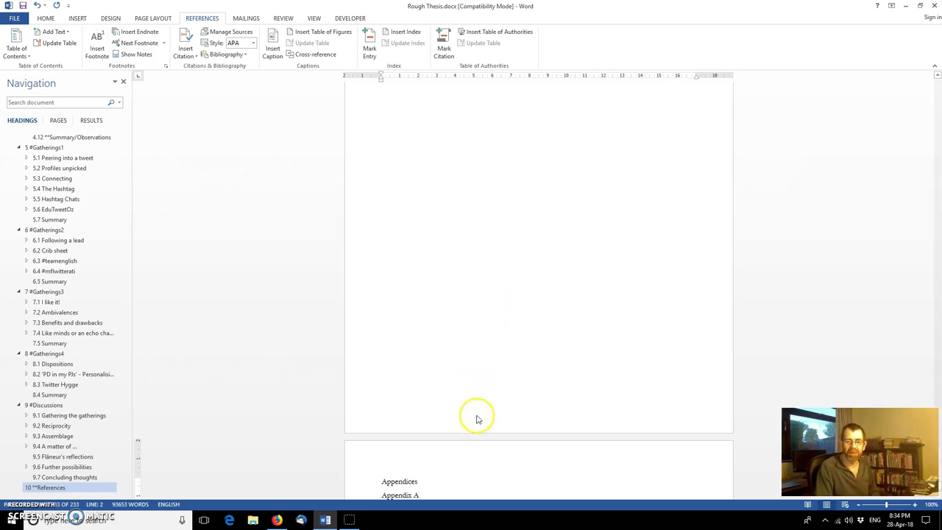
{"action": "left_click", "coordinate": [406, 480]}
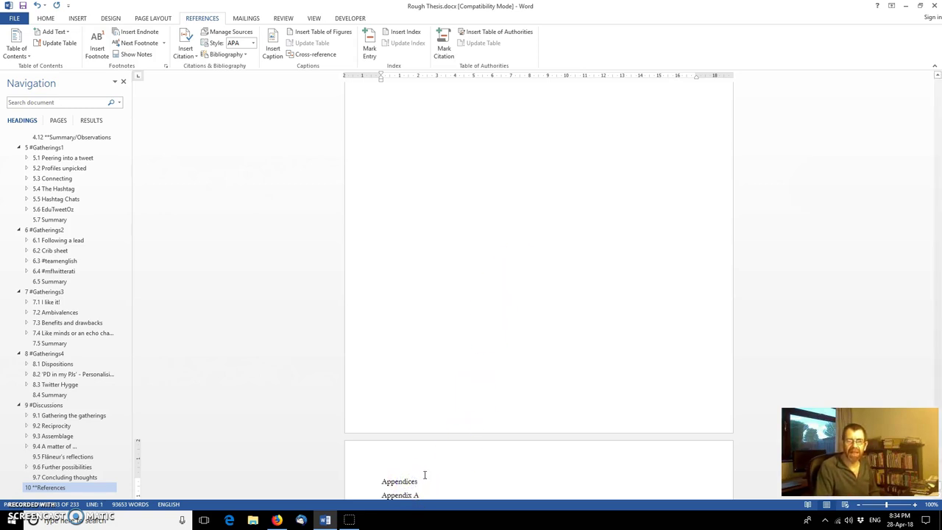
Apply Heading 2 to 'Appendices' so it becomes numbered chapter 11
{"action": "left_click", "coordinate": [46, 18]}
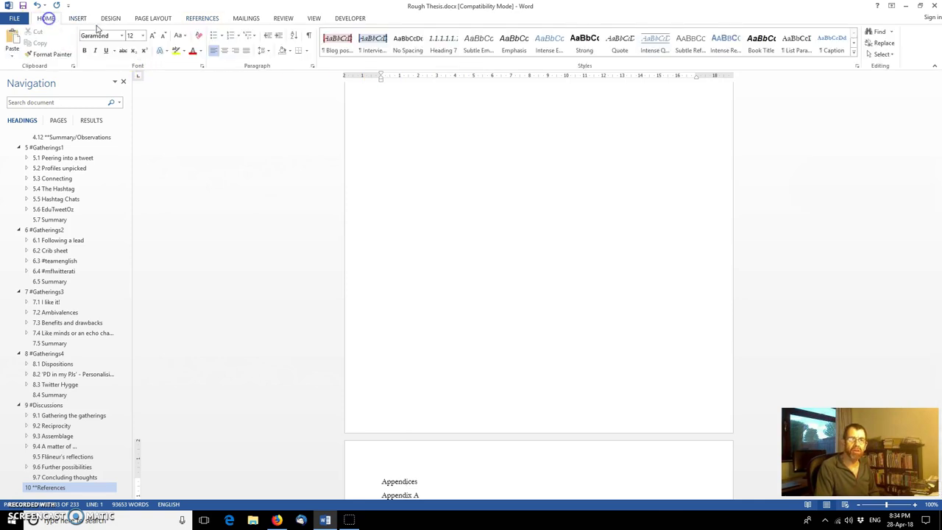
{"action": "left_click", "coordinate": [856, 65]}
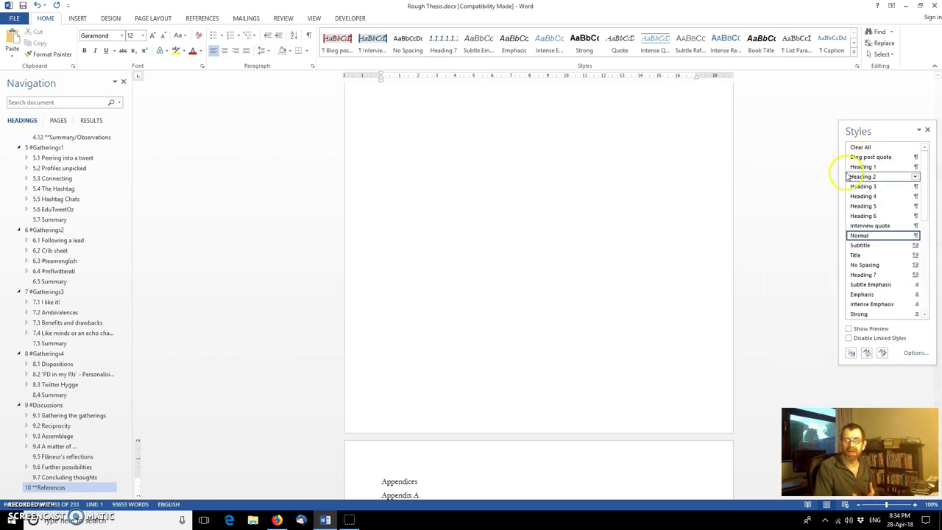
{"action": "mouse_move", "coordinate": [865, 179]}
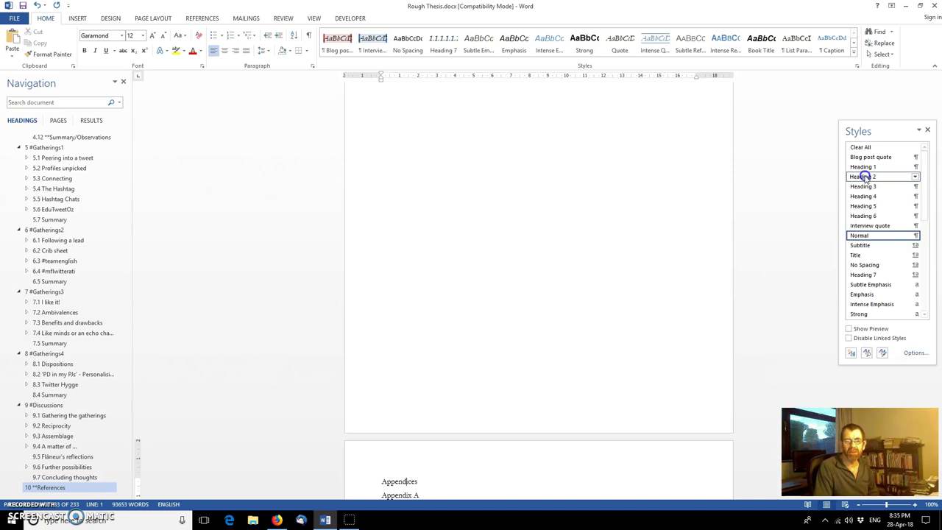
{"action": "left_click", "coordinate": [862, 177]}
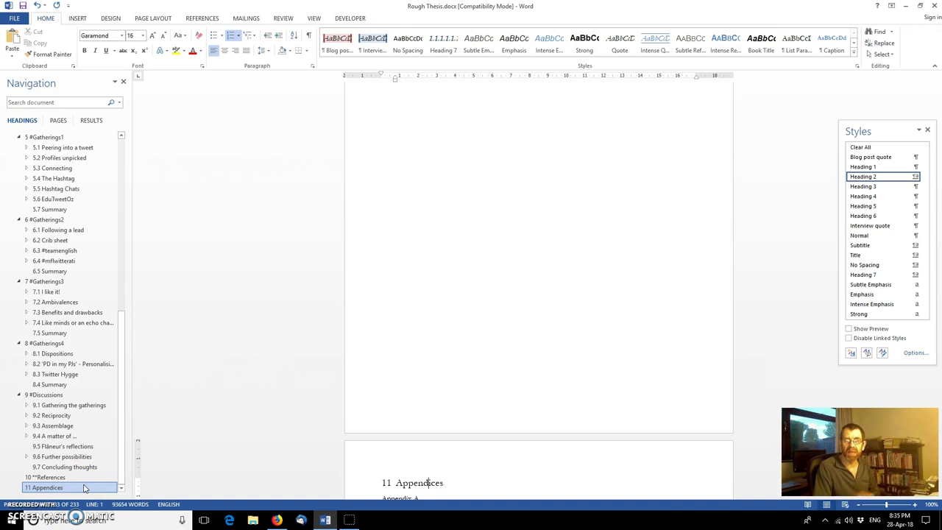
Apply Heading 3 to 'Appendix A' so it becomes subheading 11.1
{"action": "scroll", "coordinate": [376, 437], "scroll_direction": "down", "scroll_amount": 1}
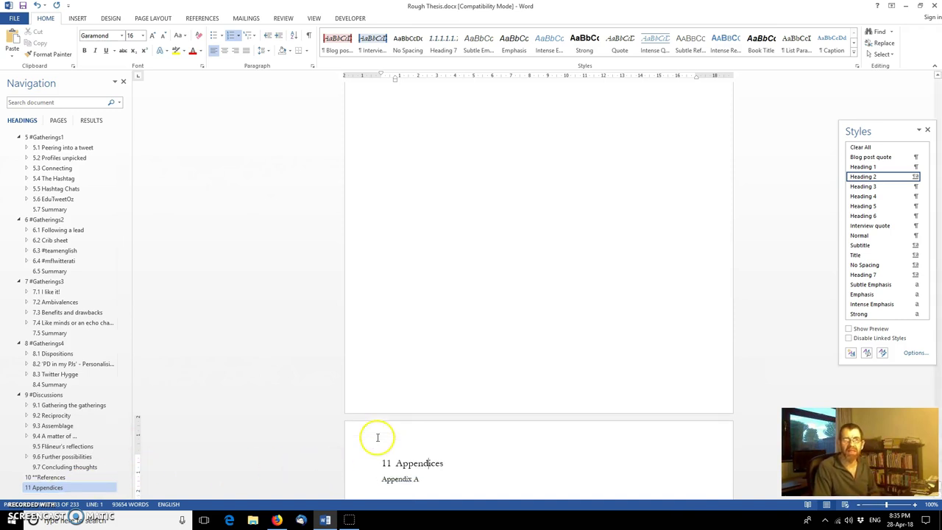
{"action": "left_click", "coordinate": [399, 451]}
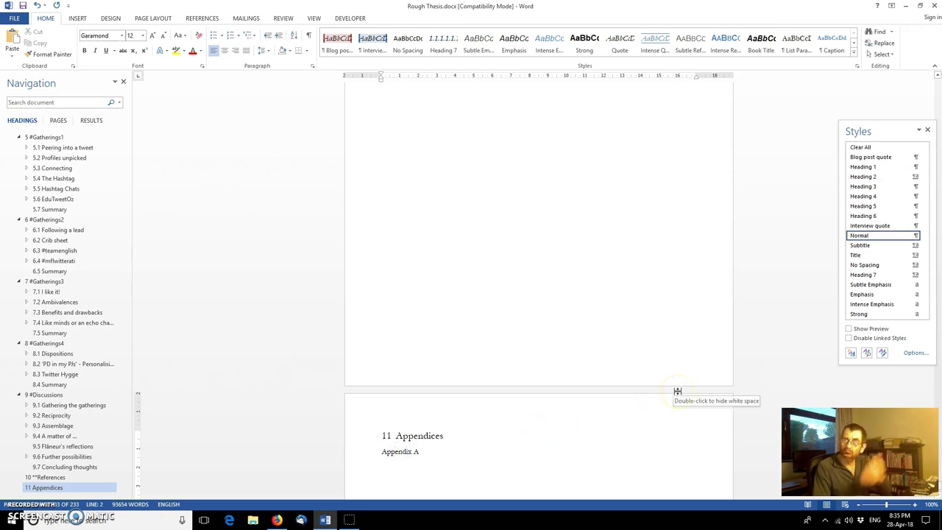
{"action": "left_click", "coordinate": [862, 187]}
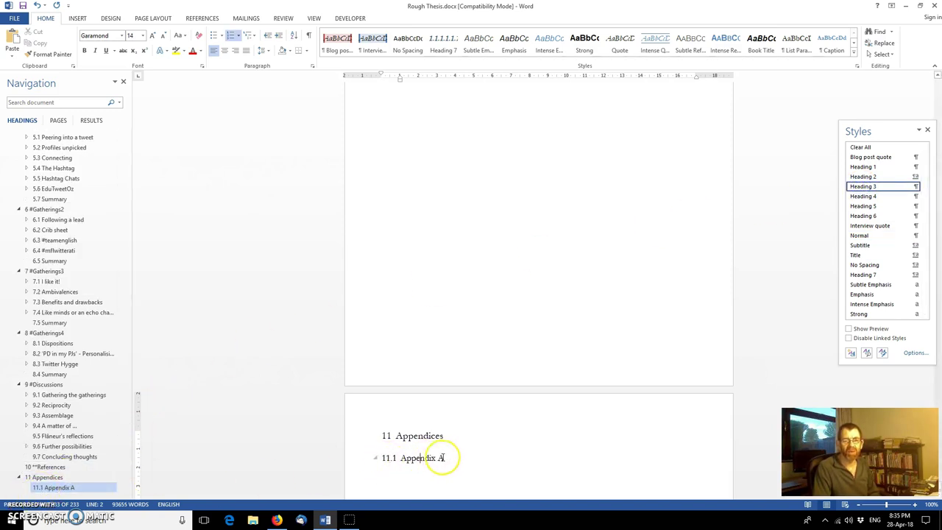
{"action": "left_click", "coordinate": [412, 462]}
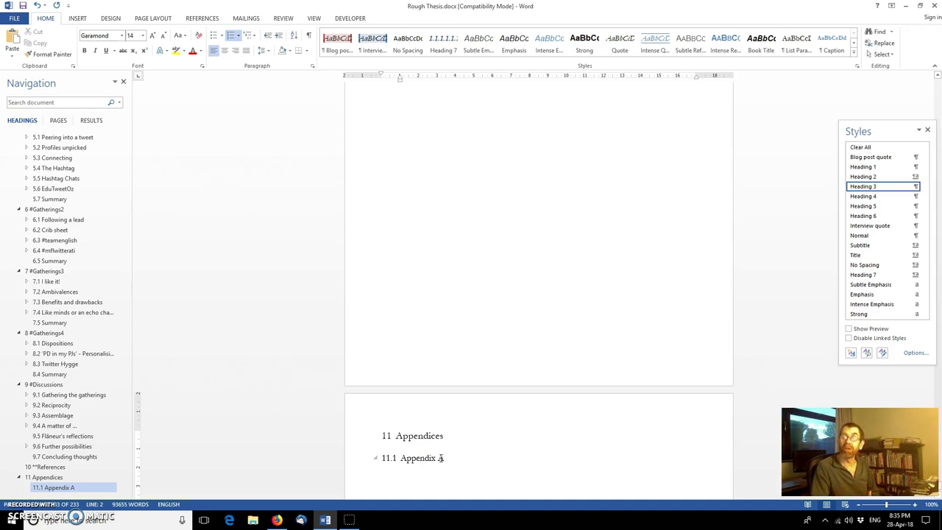
{"action": "left_click", "coordinate": [440, 457]}
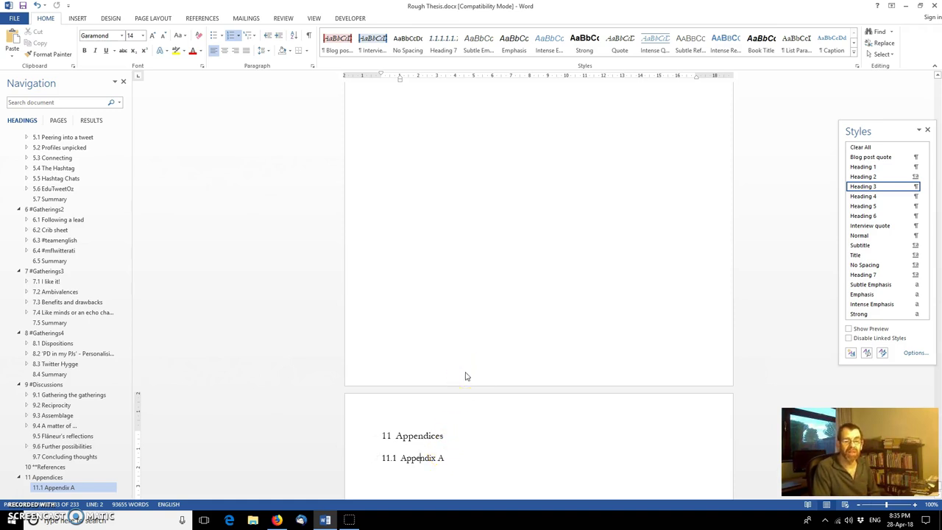
Find the '(see Appendix x)' text in chapter 1 and select the placeholder 'x'
{"action": "left_click", "coordinate": [19, 333]}
{"action": "left_click", "coordinate": [18, 251]}
{"action": "scroll", "coordinate": [58, 273], "scroll_direction": "up", "scroll_amount": 10}
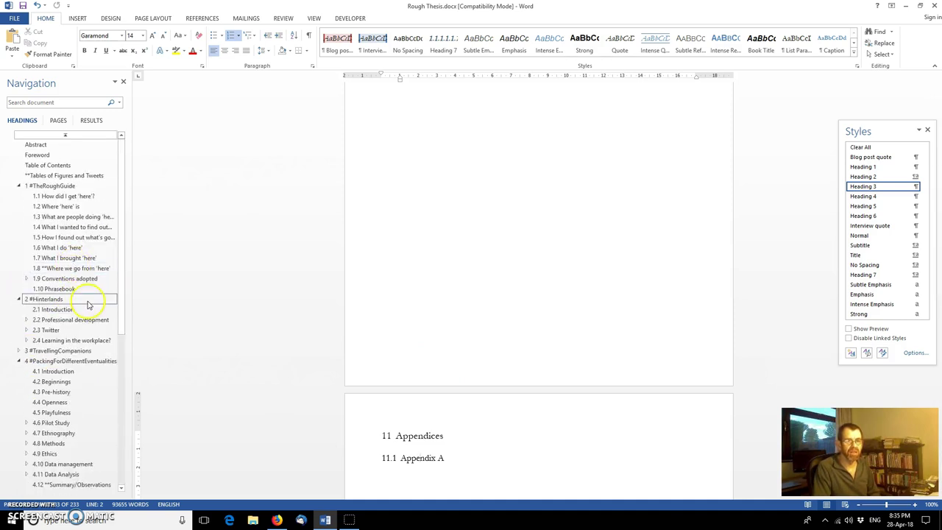
{"action": "left_click", "coordinate": [75, 237]}
{"action": "left_click", "coordinate": [75, 226]}
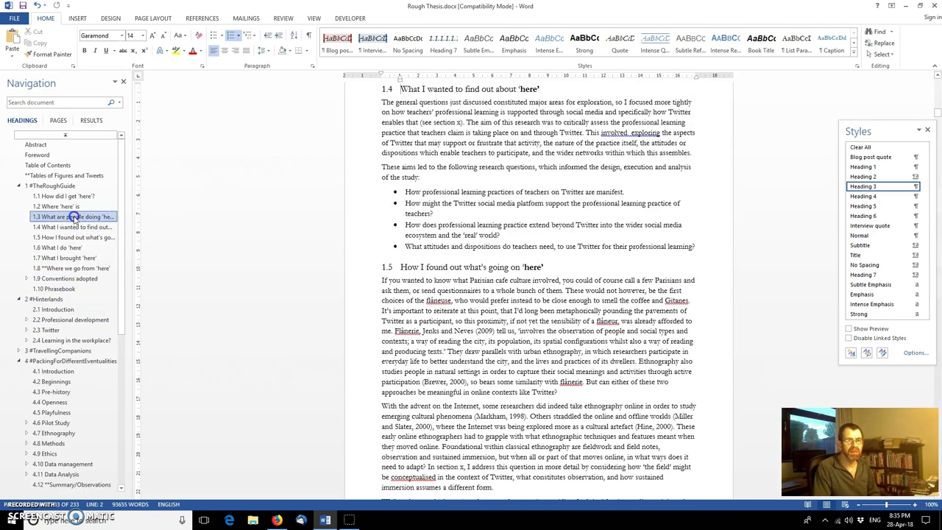
{"action": "left_click", "coordinate": [74, 216]}
{"action": "scroll", "coordinate": [357, 221], "scroll_direction": "up", "scroll_amount": 15}
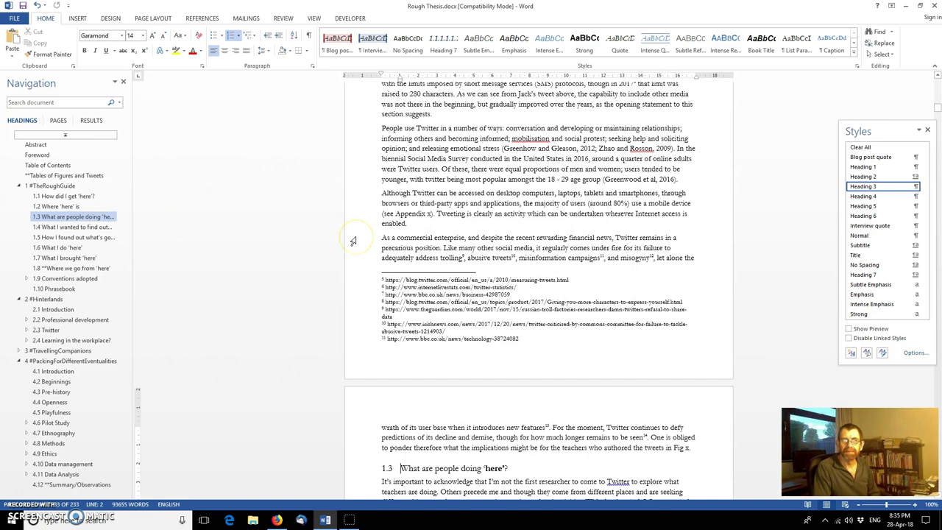
{"action": "scroll", "coordinate": [353, 241], "scroll_direction": "up", "scroll_amount": 3}
{"action": "left_click", "coordinate": [427, 414]}
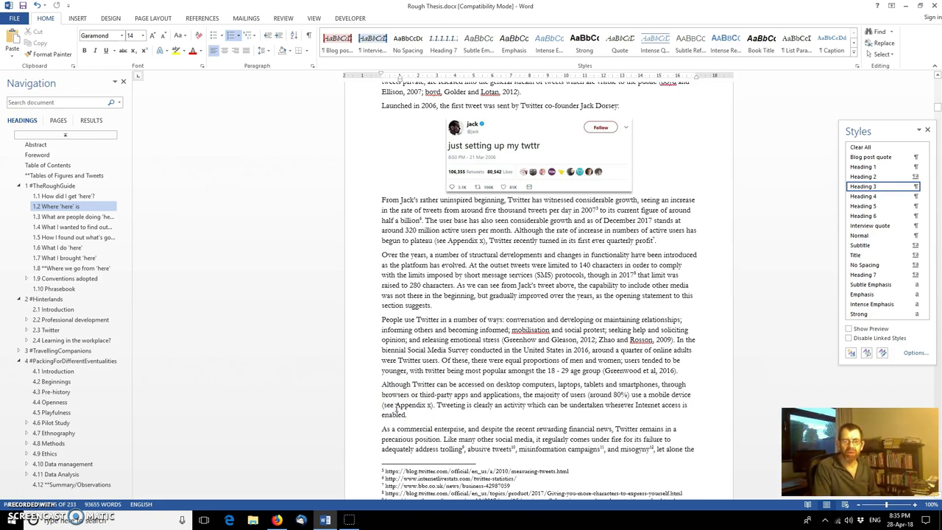
{"action": "left_click_drag", "start_coordinate": [396, 405], "coordinate": [432, 405]}
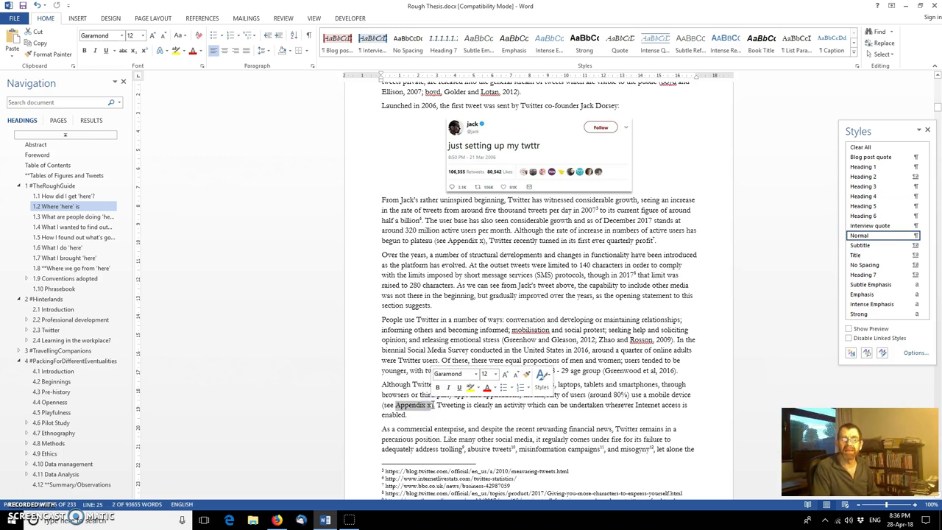
{"action": "left_click", "coordinate": [430, 405]}
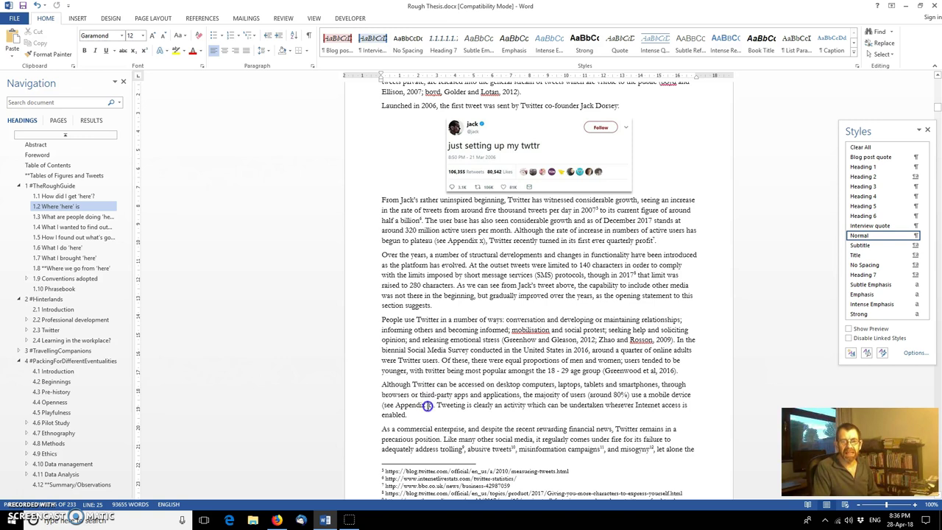
{"action": "double_click", "coordinate": [429, 405]}
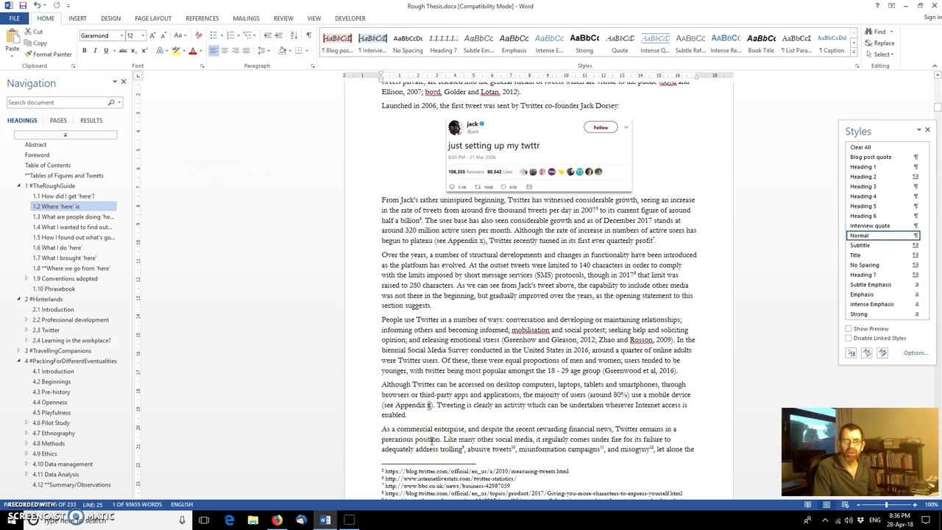
Replace the 'x' with a Heading number cross-reference to '11.1 Appendix A'
{"action": "left_click", "coordinate": [210, 18]}
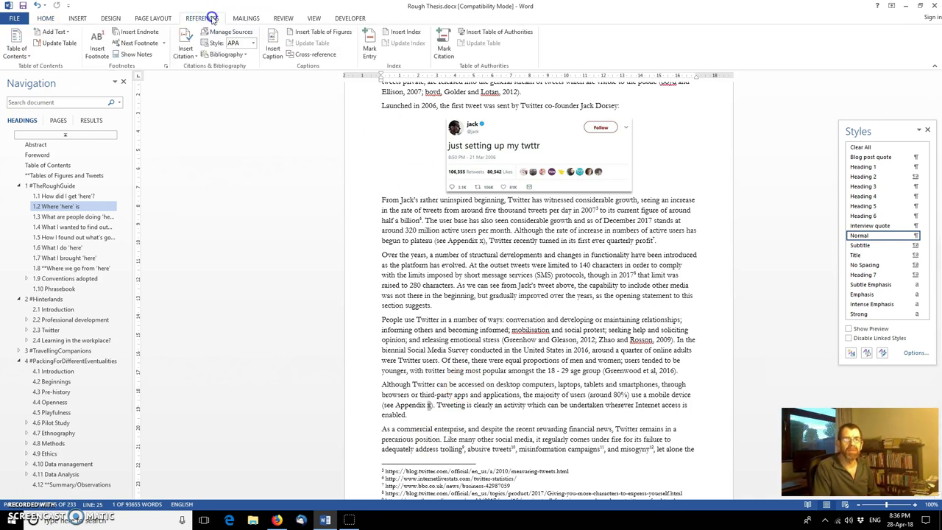
{"action": "left_click", "coordinate": [315, 54]}
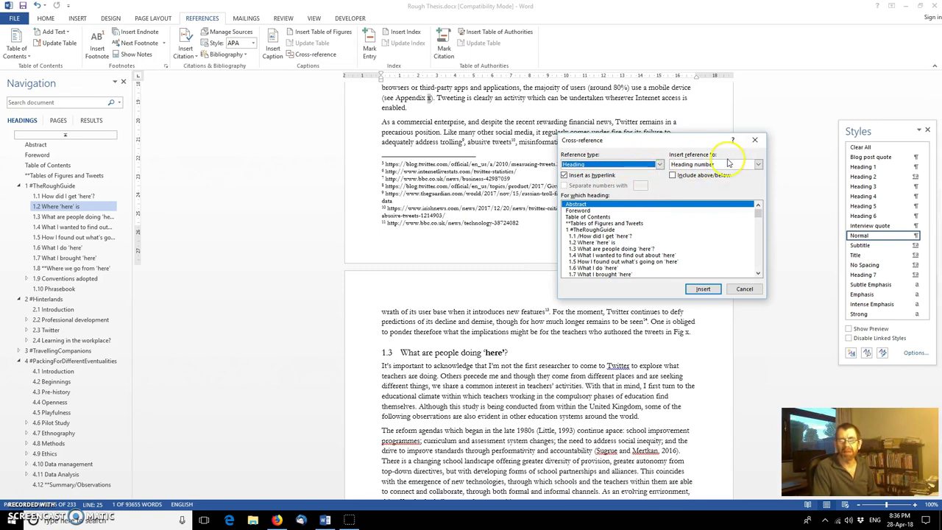
{"action": "left_click_drag", "start_coordinate": [758, 214], "coordinate": [758, 266]}
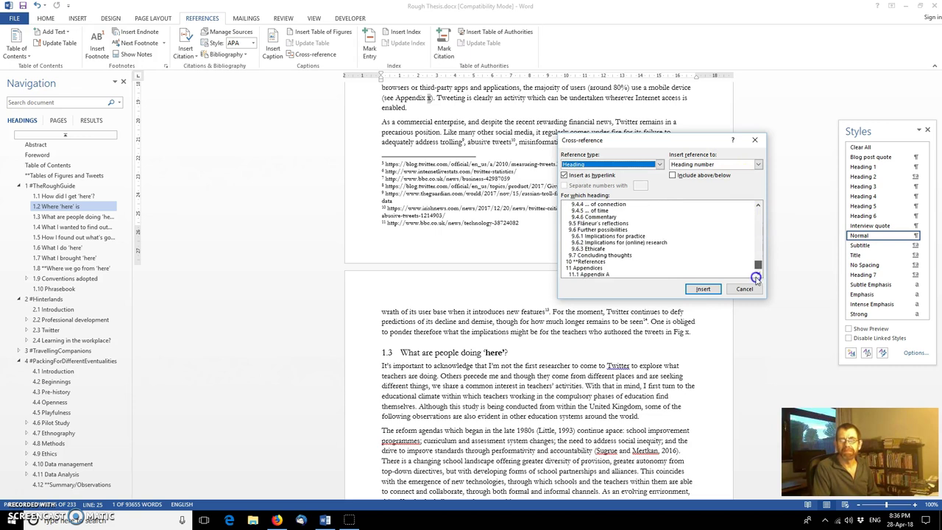
{"action": "left_click", "coordinate": [578, 274]}
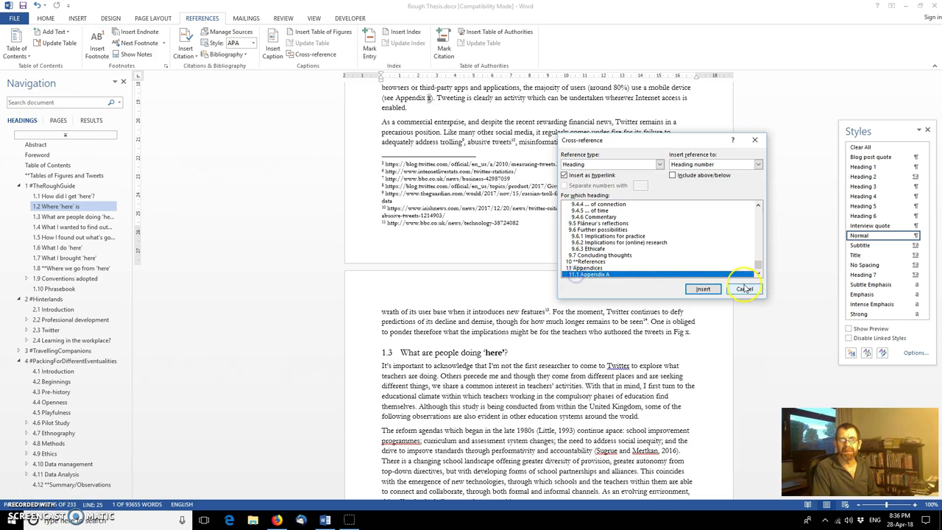
{"action": "left_click", "coordinate": [708, 289]}
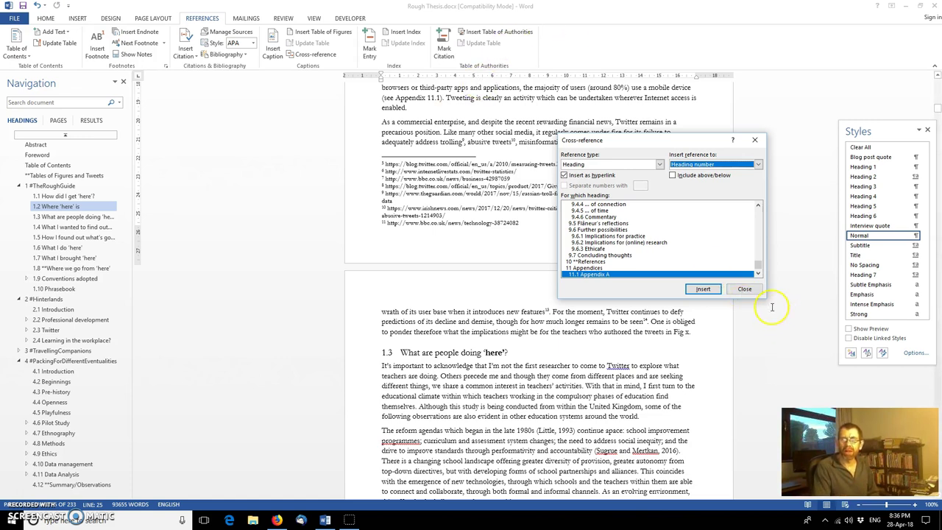
{"action": "left_click", "coordinate": [742, 288]}
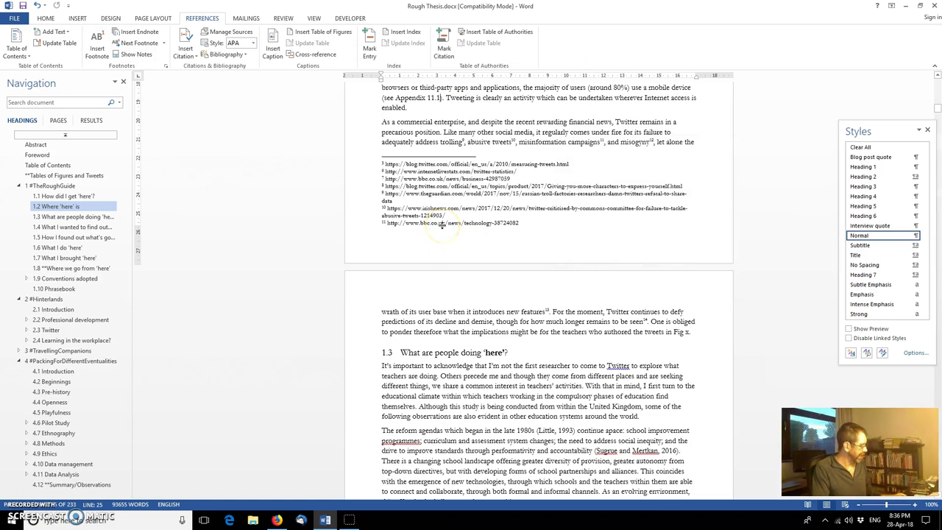
Replace 'Appendix x' with a Heading text cross-reference to '11.1 Appendix A'
{"action": "left_click_drag", "start_coordinate": [382, 99], "coordinate": [432, 97]}
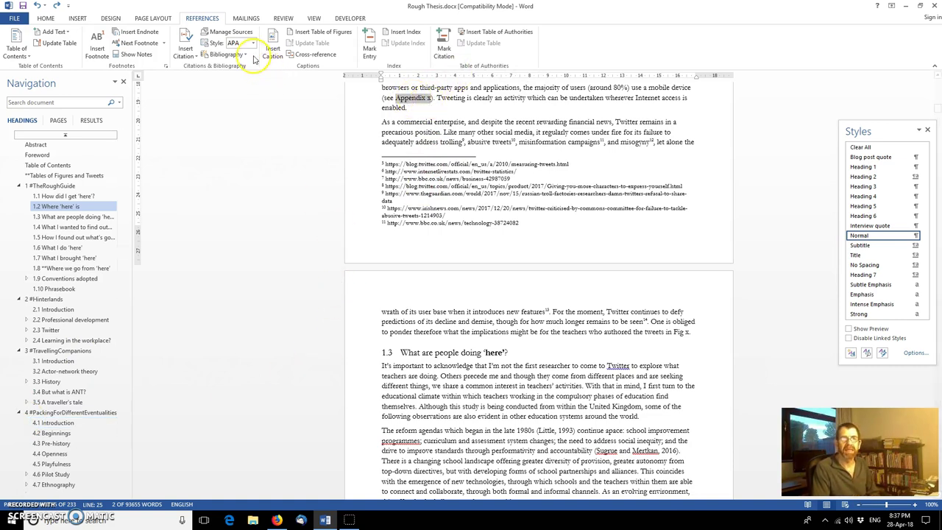
{"action": "left_click", "coordinate": [300, 56]}
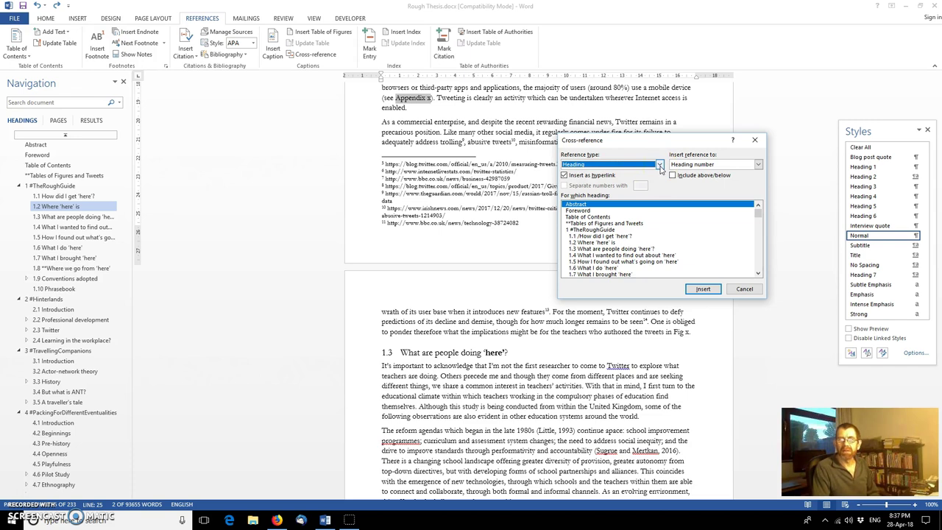
{"action": "left_click_drag", "start_coordinate": [758, 211], "coordinate": [762, 267]}
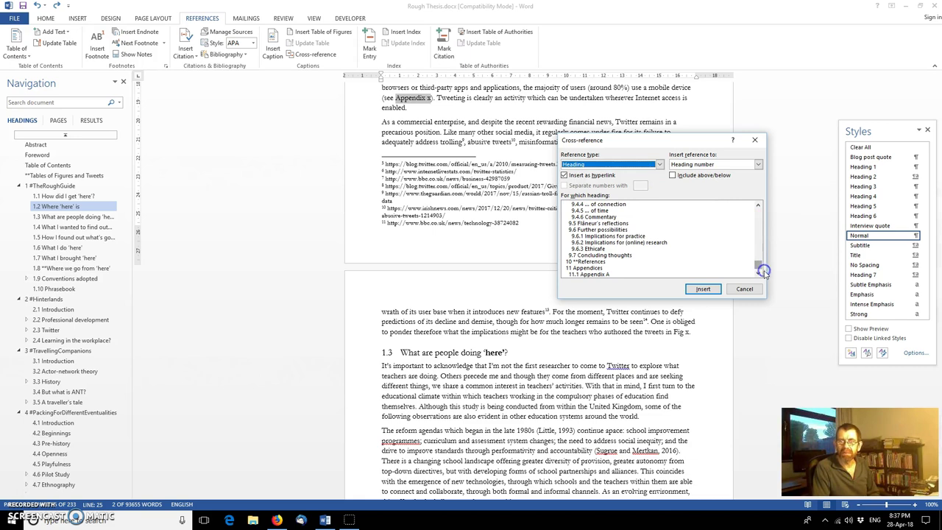
{"action": "left_click", "coordinate": [602, 275]}
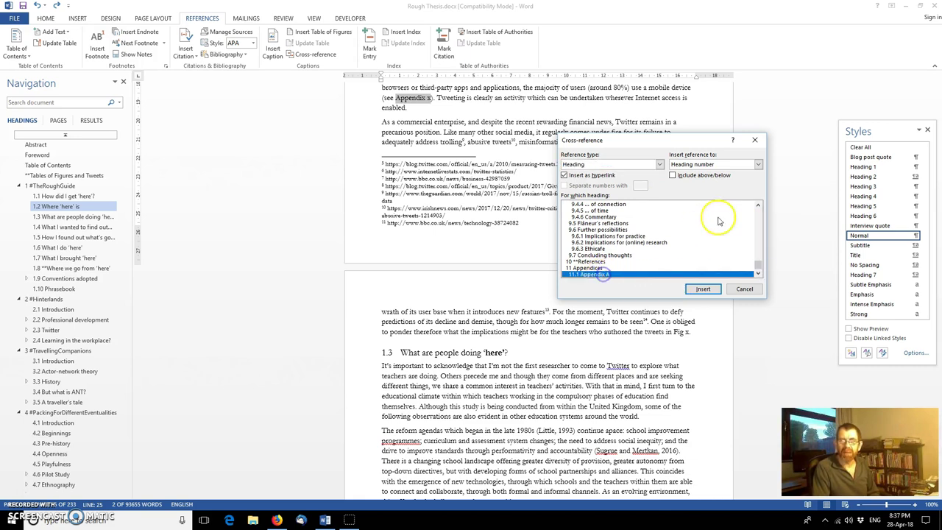
{"action": "left_click", "coordinate": [758, 166]}
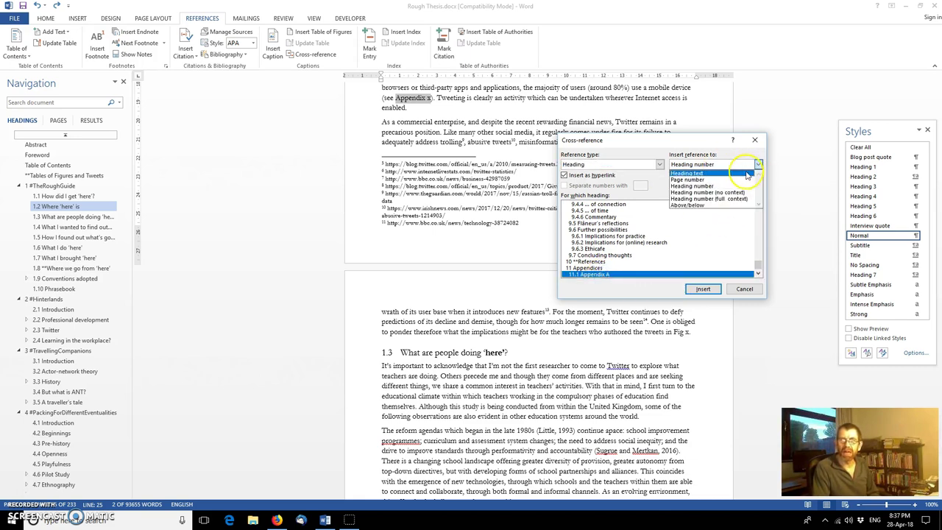
{"action": "left_click", "coordinate": [743, 173]}
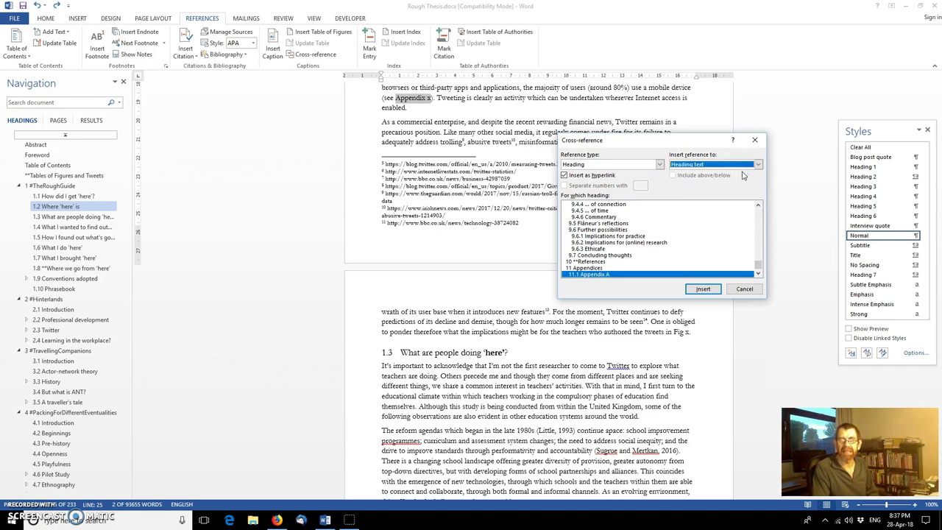
{"action": "left_click", "coordinate": [704, 289]}
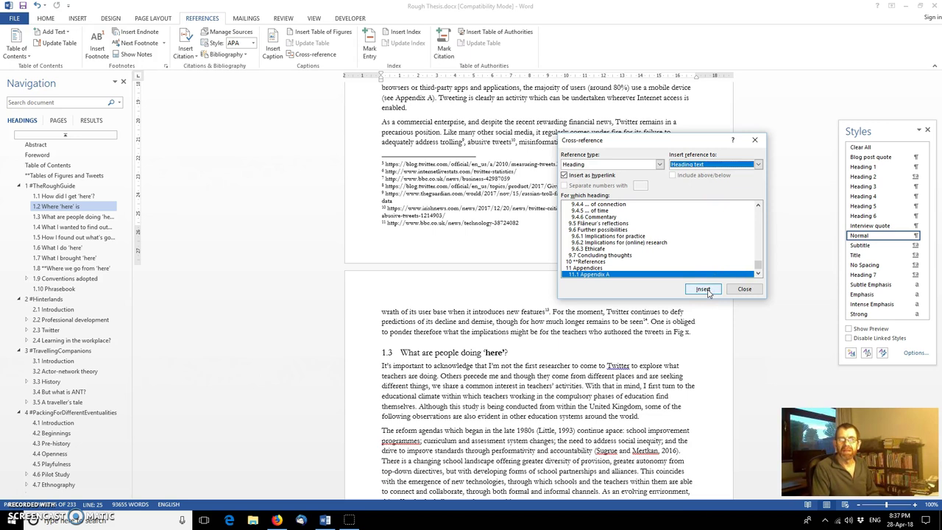
{"action": "left_click", "coordinate": [744, 289]}
{"action": "left_click", "coordinate": [414, 98]}
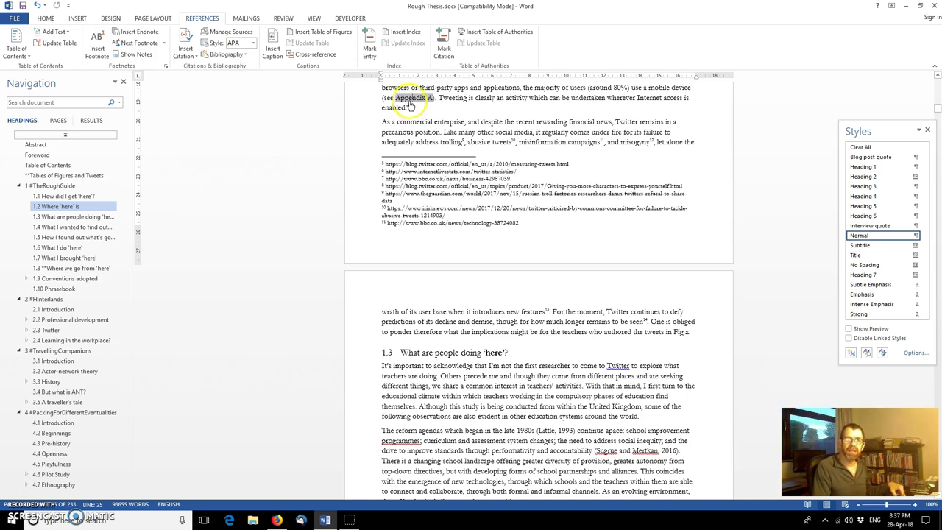
Ctrl+click the 'Appendix A' cross-reference to reach heading 11.1 Appendix A
{"action": "left_click", "coordinate": [413, 97], "text": "ctrl"}
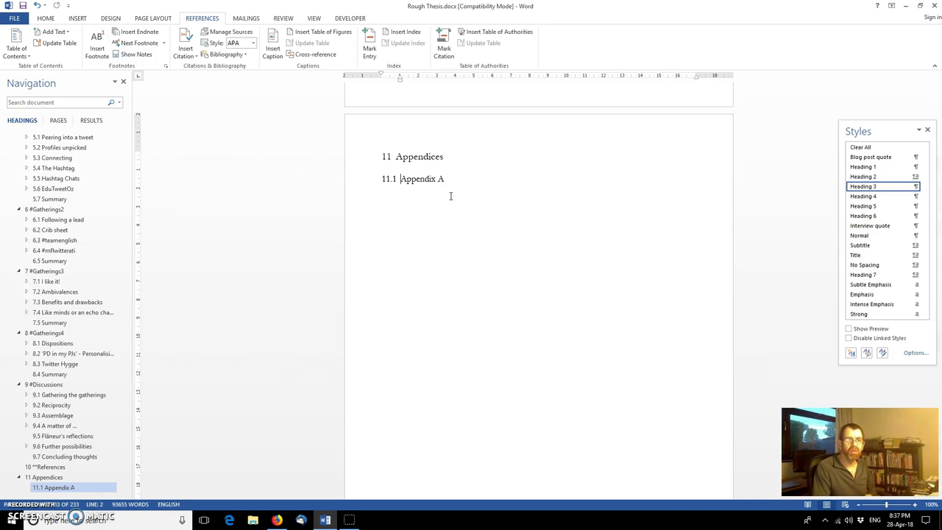
{"action": "scroll", "coordinate": [476, 234], "scroll_direction": "up", "scroll_amount": 7}
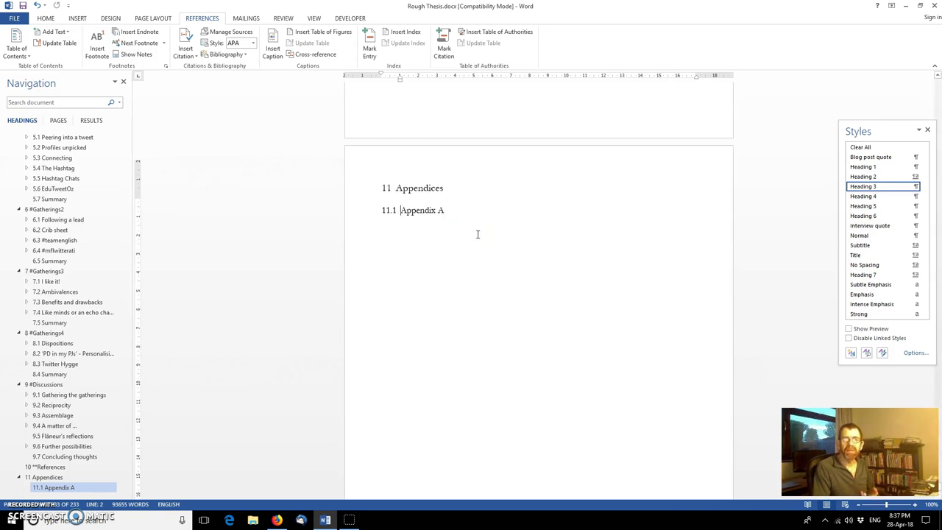